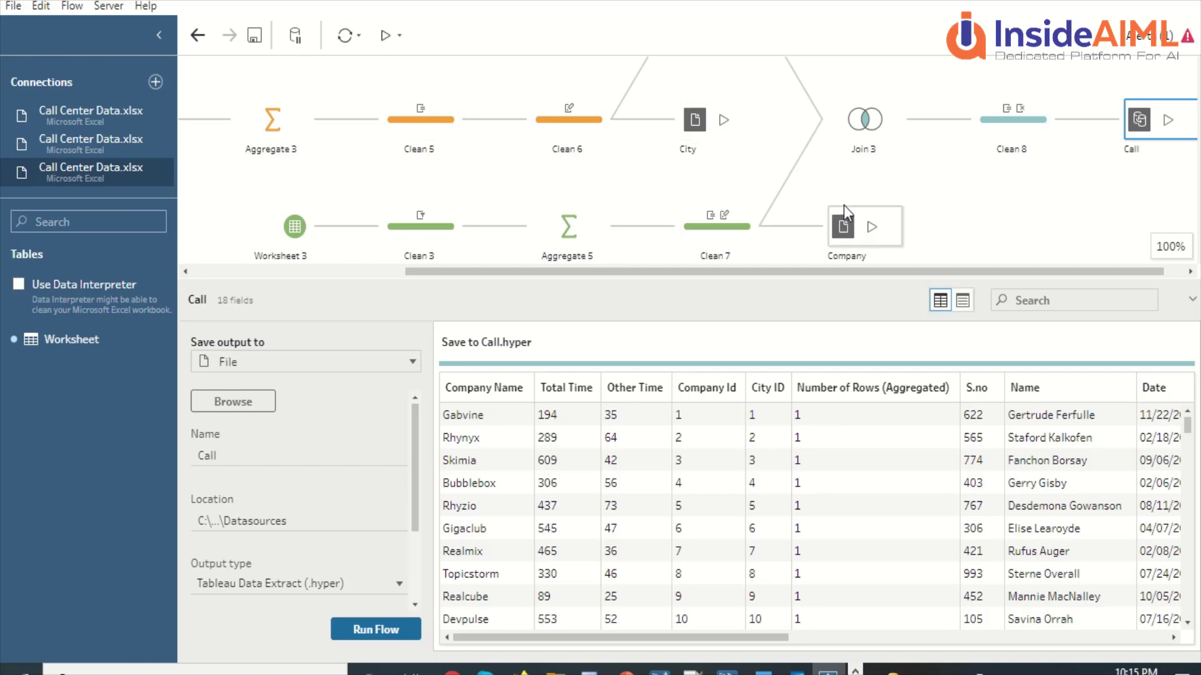
{"action": "scroll", "coordinate": [844, 213], "scroll_direction": "up", "scroll_amount": 3}
{"action": "left_click", "coordinate": [72, 7]}
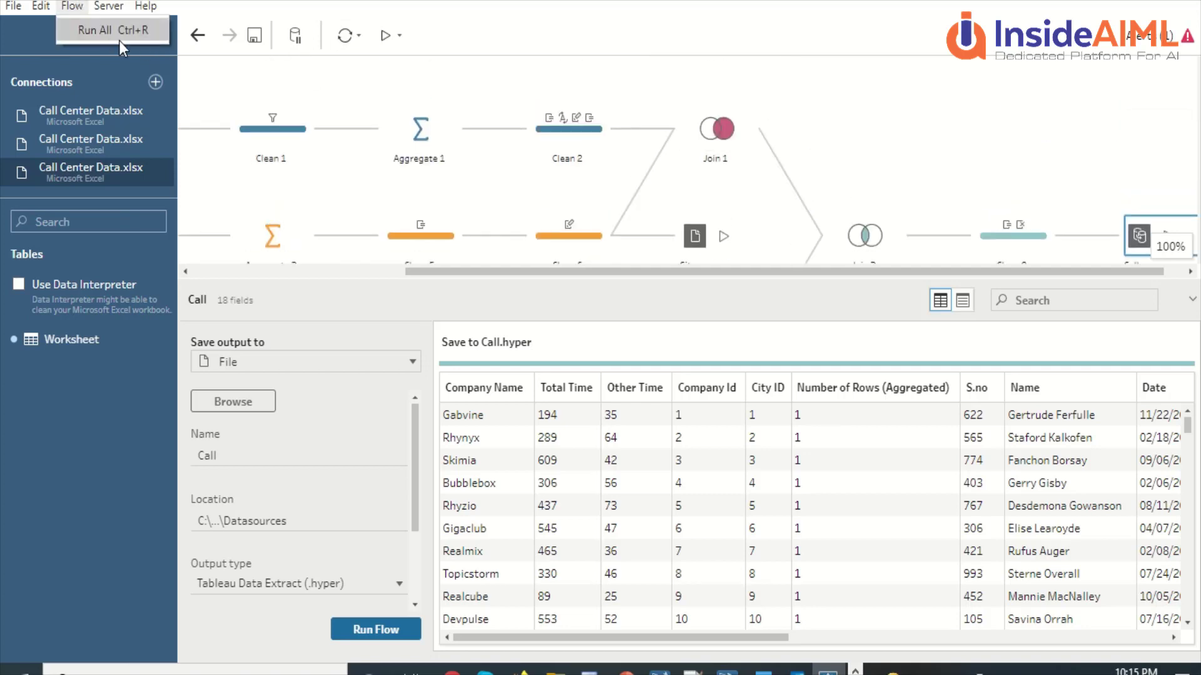
{"action": "left_click", "coordinate": [583, 122]}
{"action": "left_click", "coordinate": [262, 270]}
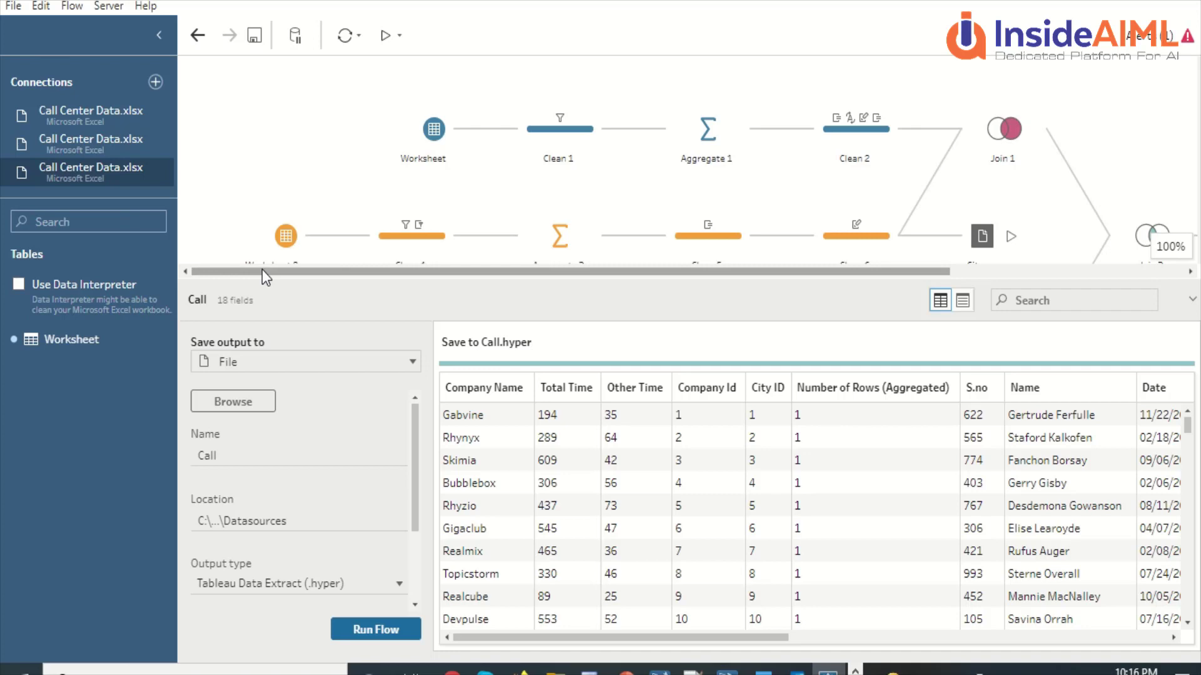
{"action": "left_click", "coordinate": [606, 128]}
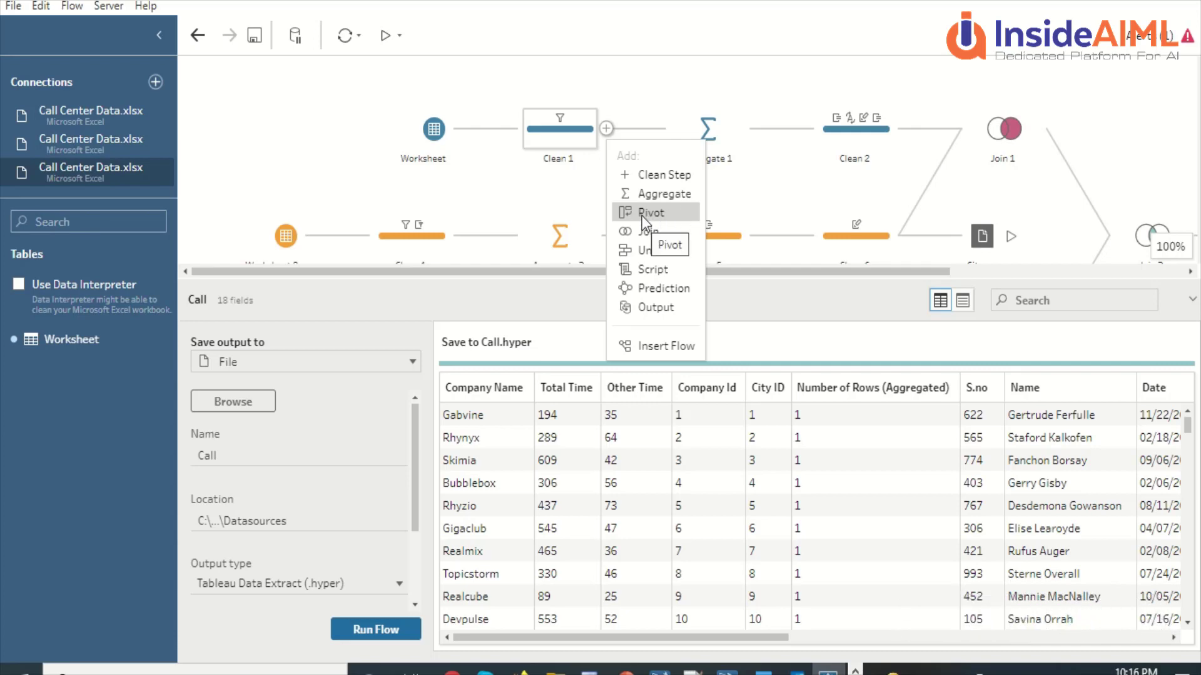
{"action": "left_click", "coordinate": [621, 83]}
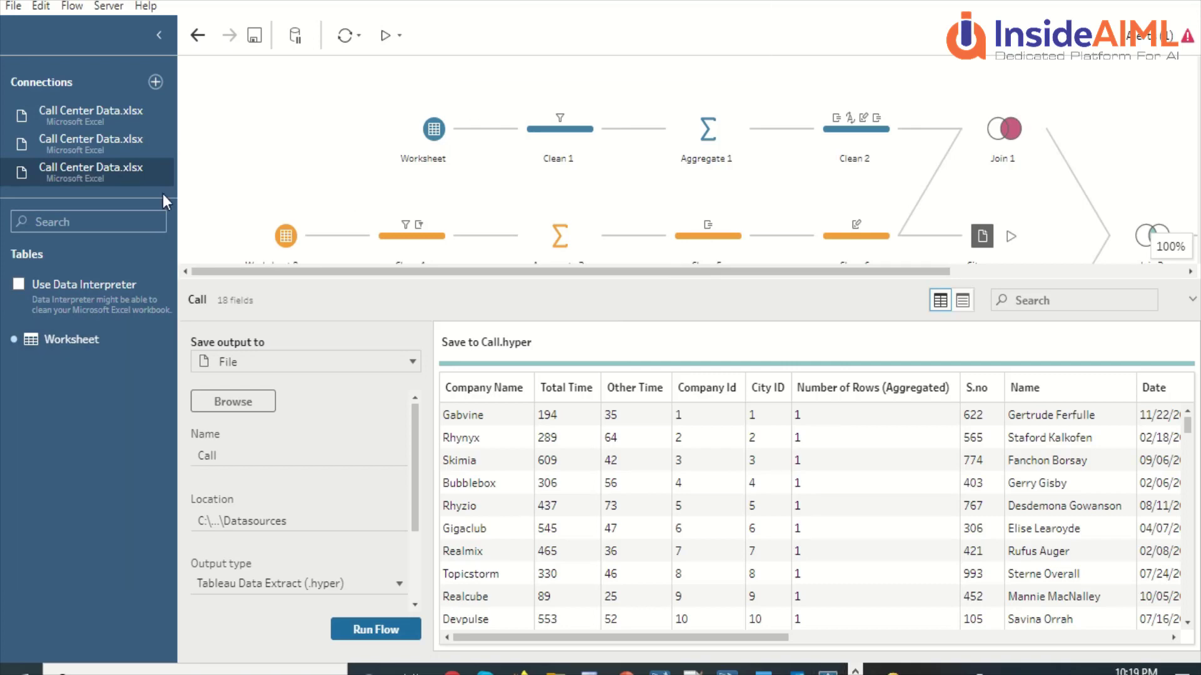
- Connect the flow to the Excel file pivot from the Tableau Data folder
{"action": "left_click", "coordinate": [157, 82]}
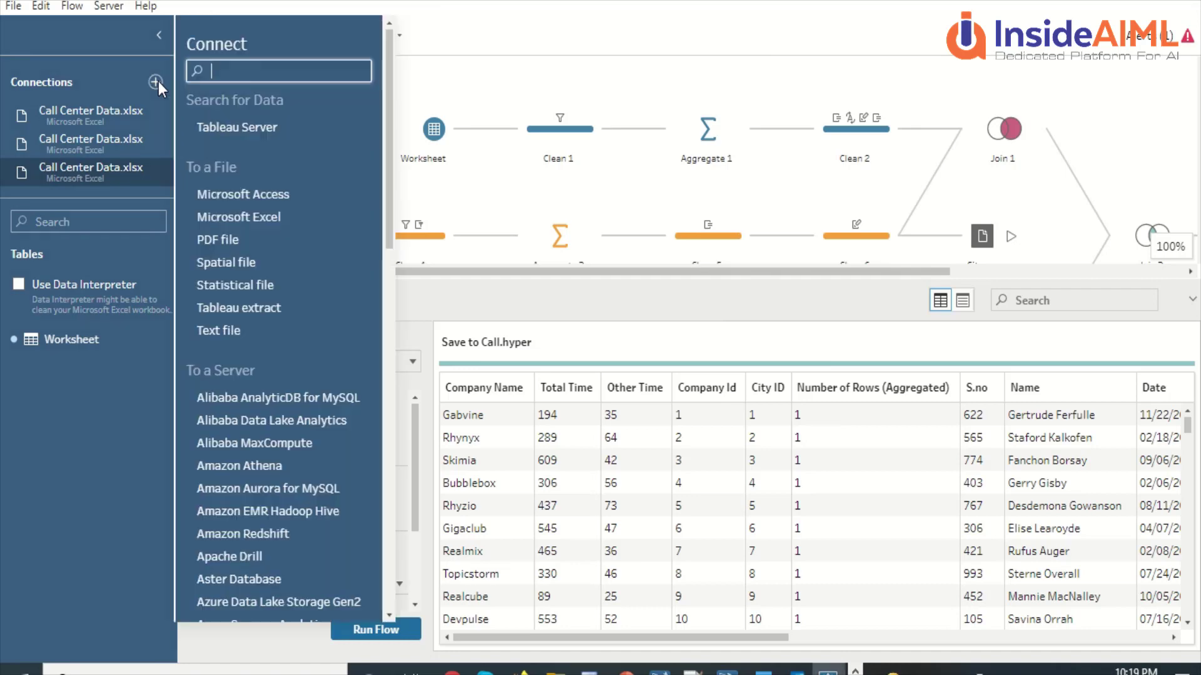
{"action": "left_click", "coordinate": [249, 219]}
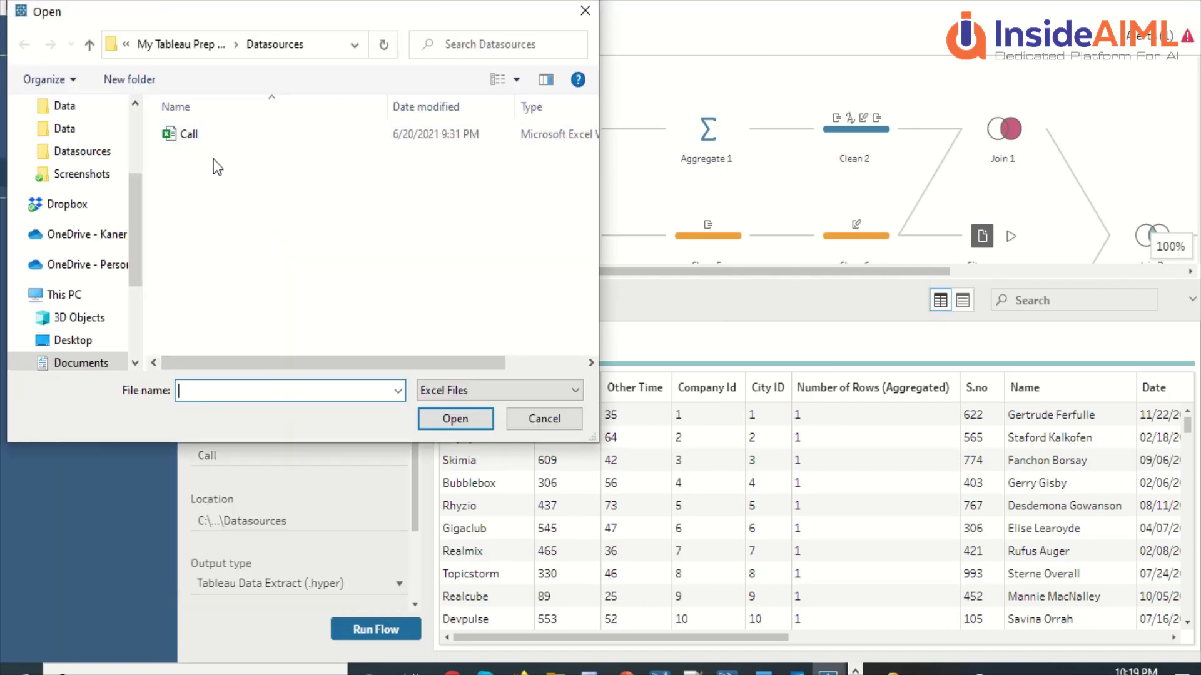
{"action": "left_click", "coordinate": [80, 129]}
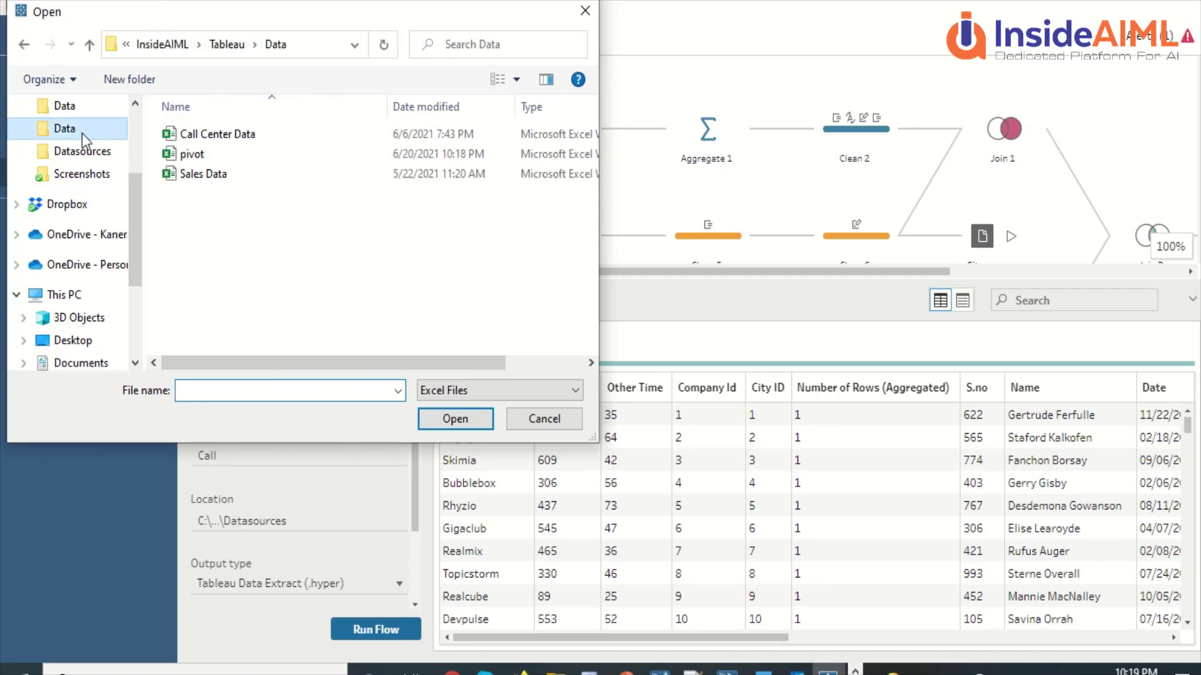
{"action": "left_click", "coordinate": [192, 154]}
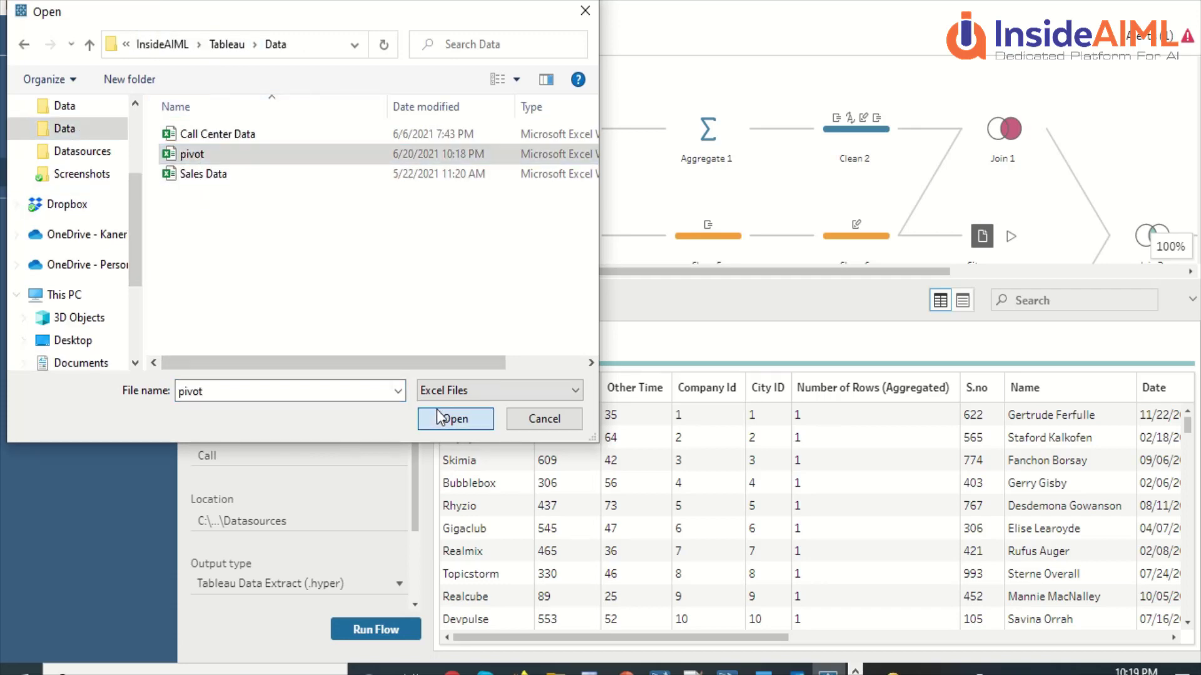
{"action": "left_click", "coordinate": [439, 416]}
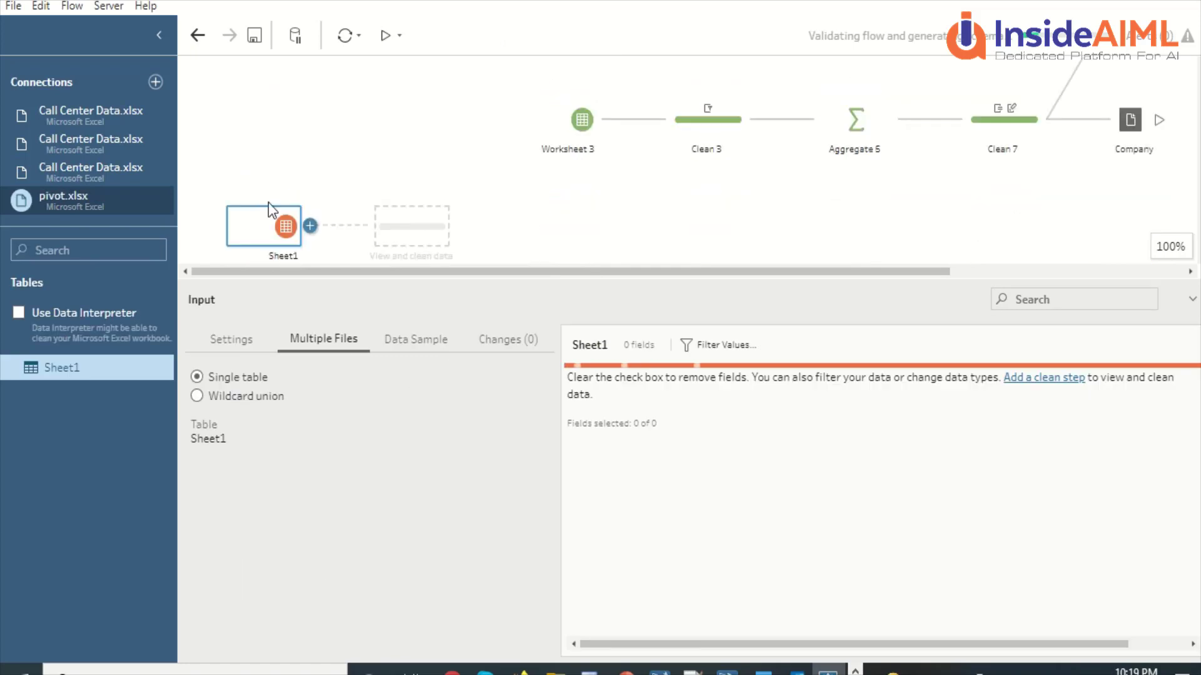
{"action": "left_click", "coordinate": [310, 224]}
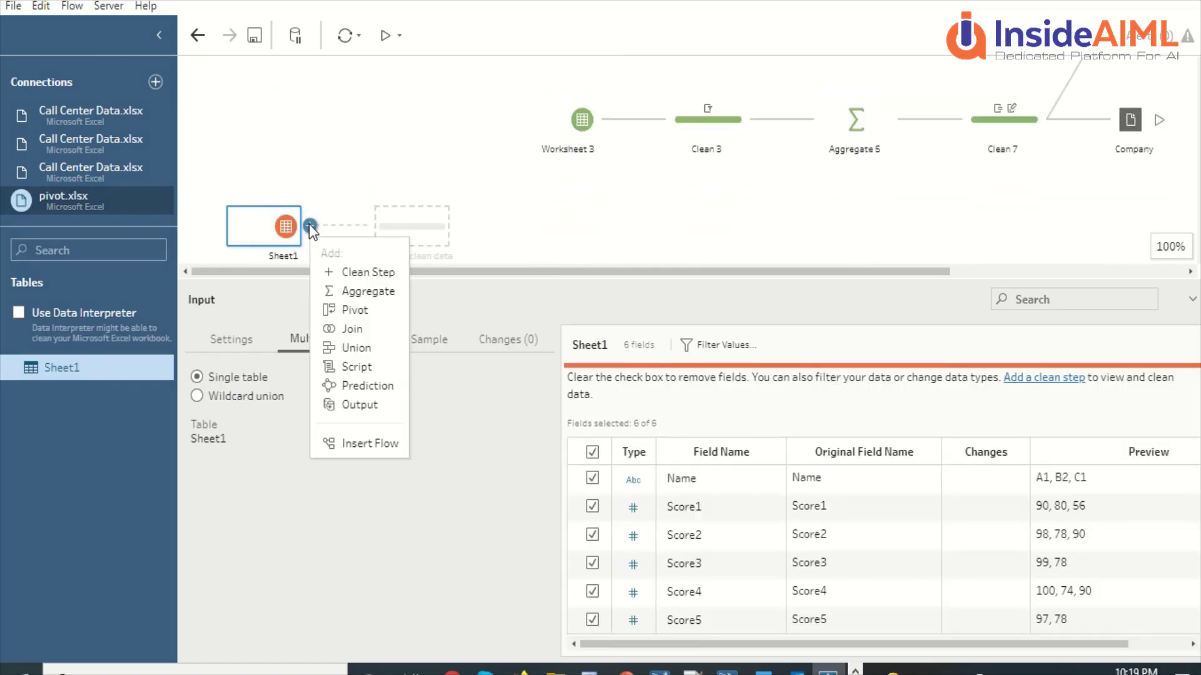
{"action": "left_click", "coordinate": [355, 311]}
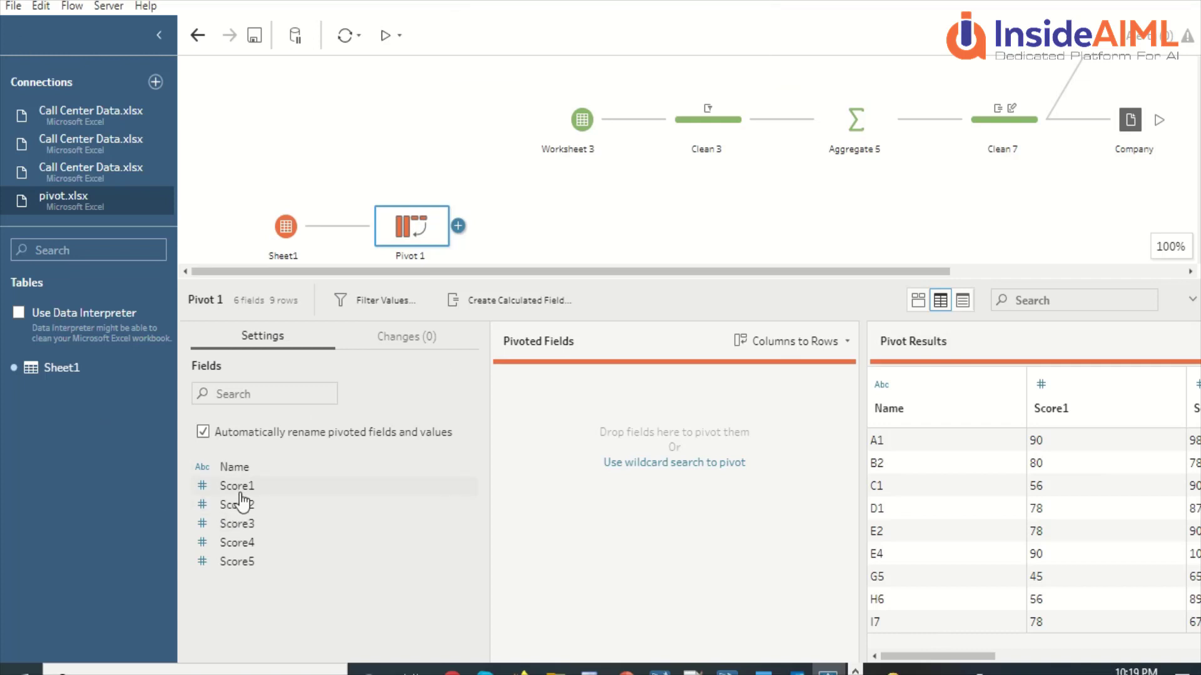
{"action": "left_click_drag", "start_coordinate": [335, 478], "coordinate": [521, 391]}
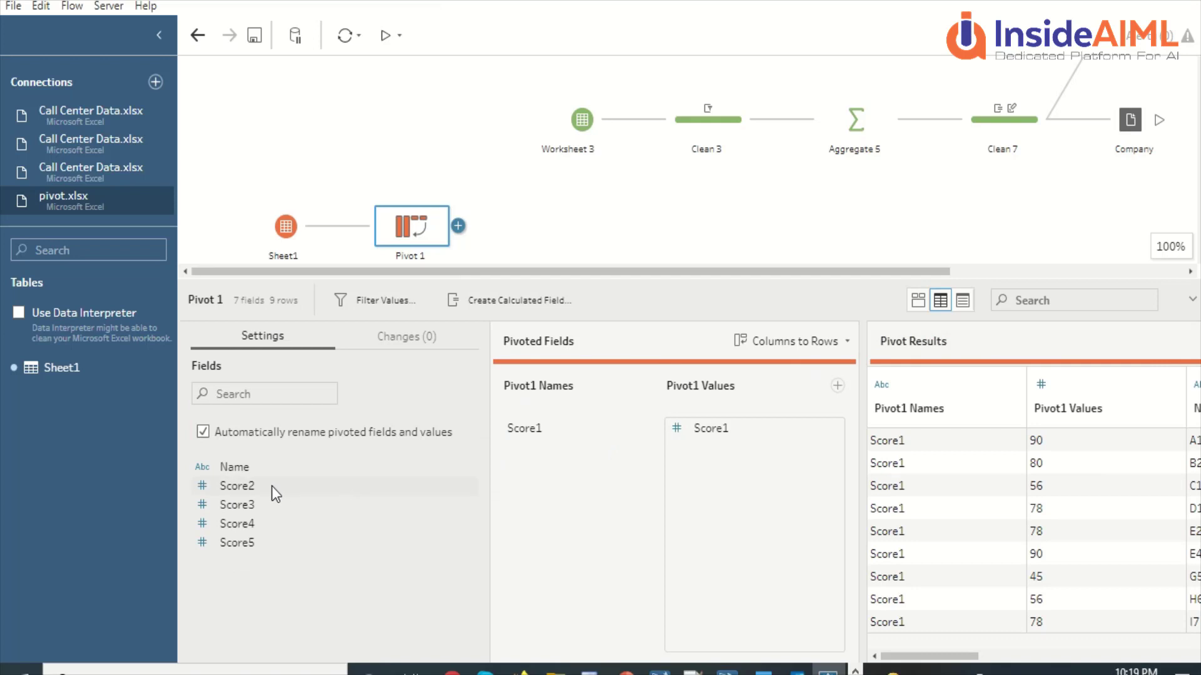
{"action": "left_click_drag", "start_coordinate": [272, 486], "coordinate": [657, 449]}
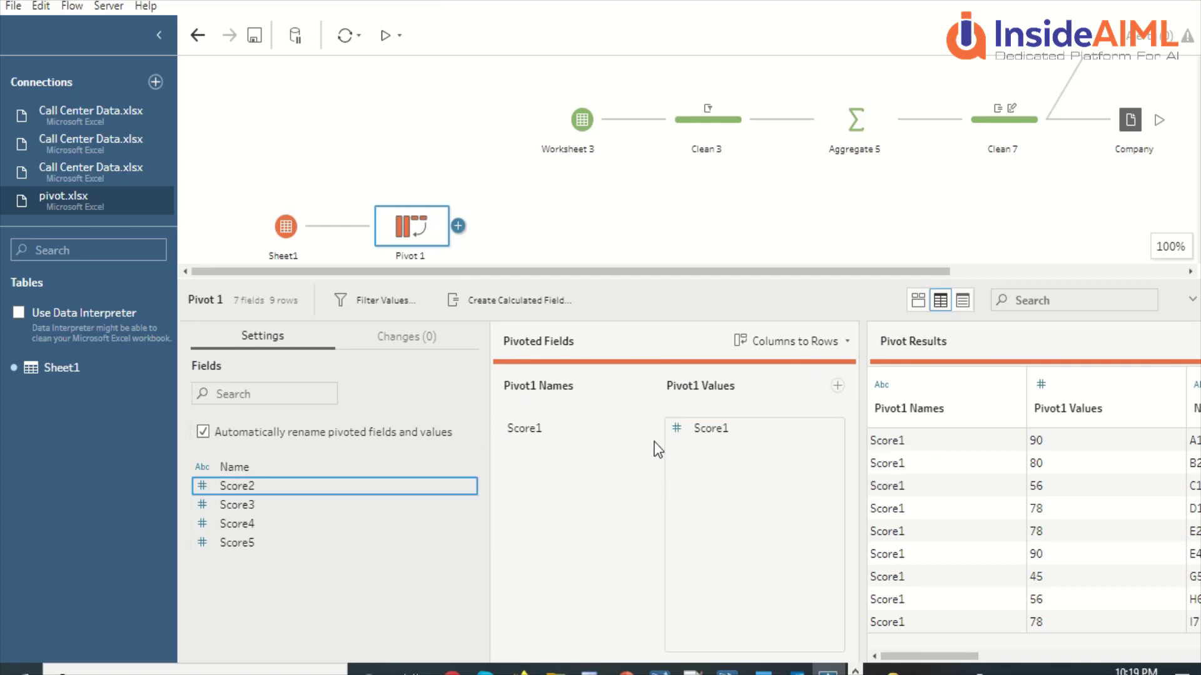
{"action": "left_click_drag", "start_coordinate": [236, 486], "coordinate": [504, 440]}
{"action": "key", "text": "ctrl+z"}
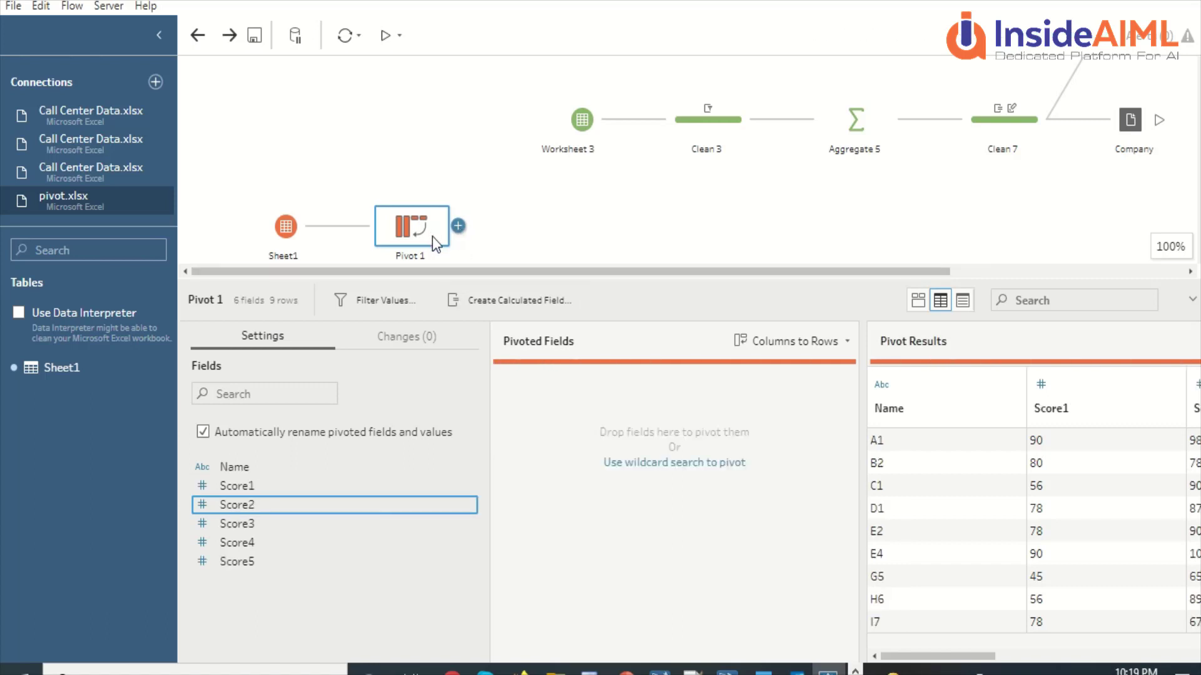
{"action": "key", "text": "Delete"}
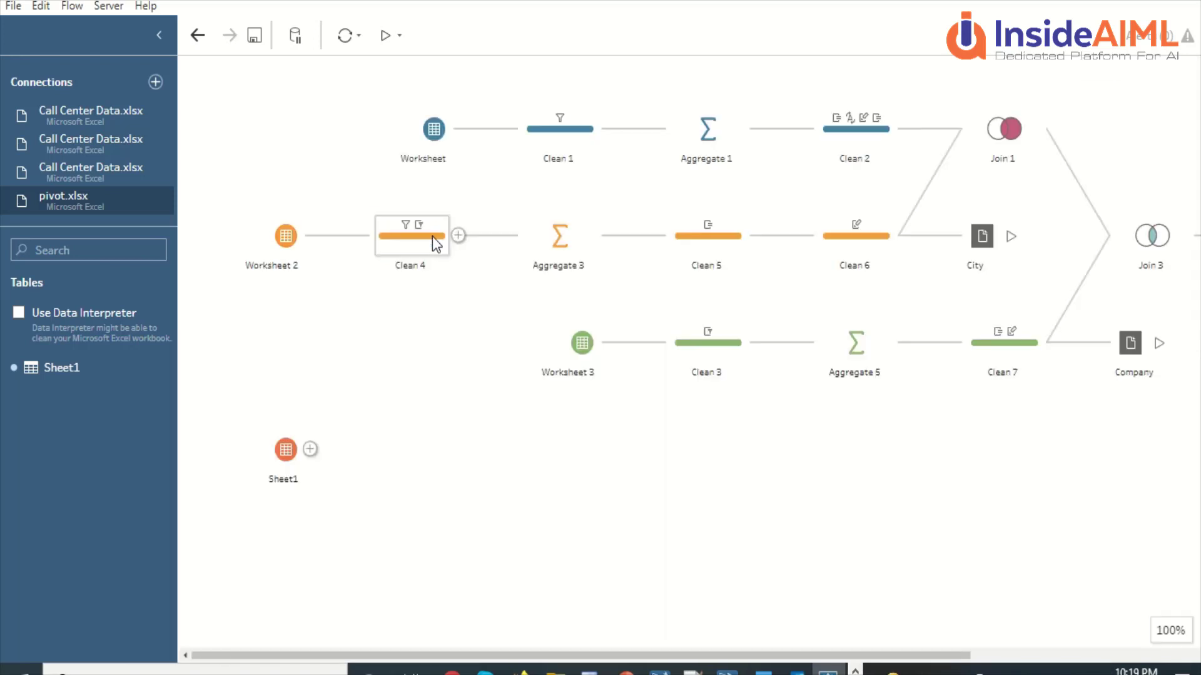
- Add a clean step after the Sheet1 input
{"action": "left_click", "coordinate": [309, 449]}
{"action": "left_click", "coordinate": [258, 463]}
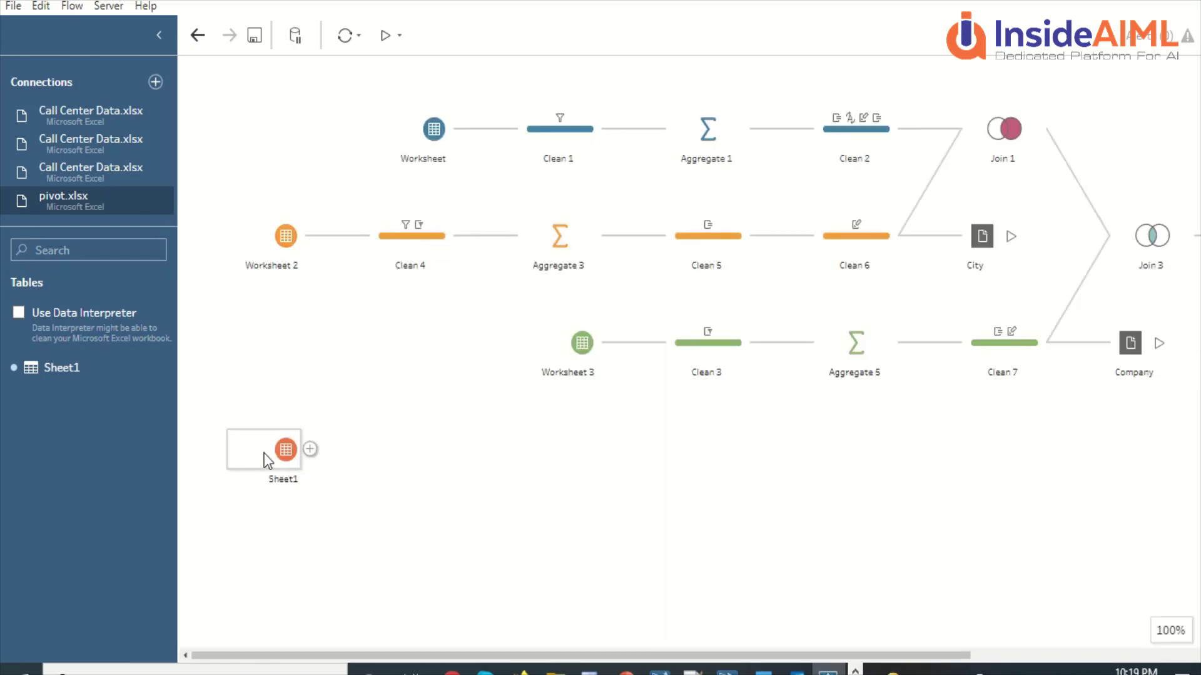
{"action": "left_click", "coordinate": [306, 449]}
{"action": "left_click", "coordinate": [358, 275]}
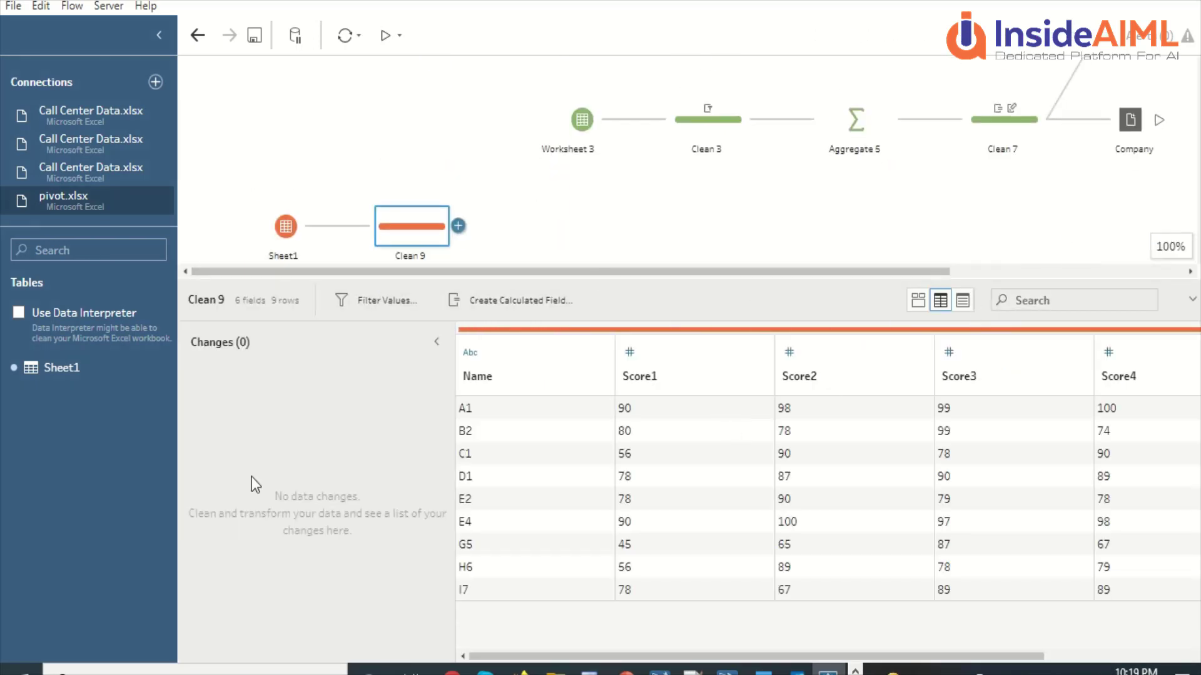
- Add a pivot step after the Sheet1 branch's clean step and pivot the fields Score1 through Score5 from columns to rows
{"action": "left_click", "coordinate": [458, 226]}
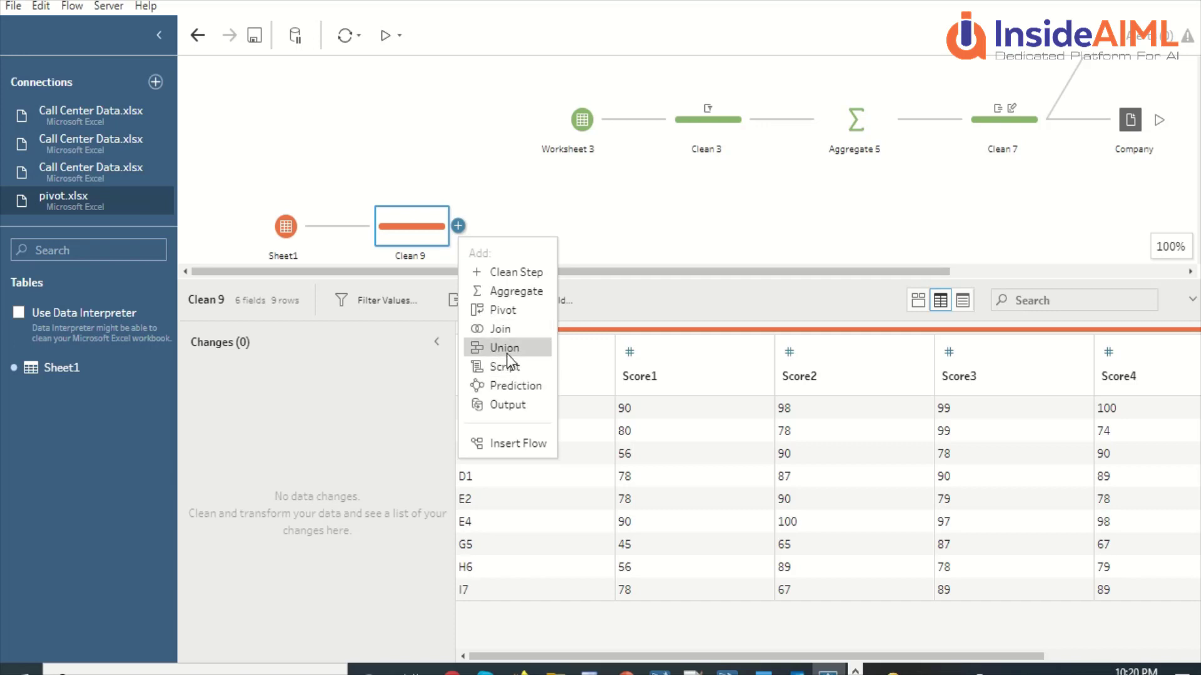
{"action": "left_click", "coordinate": [503, 311]}
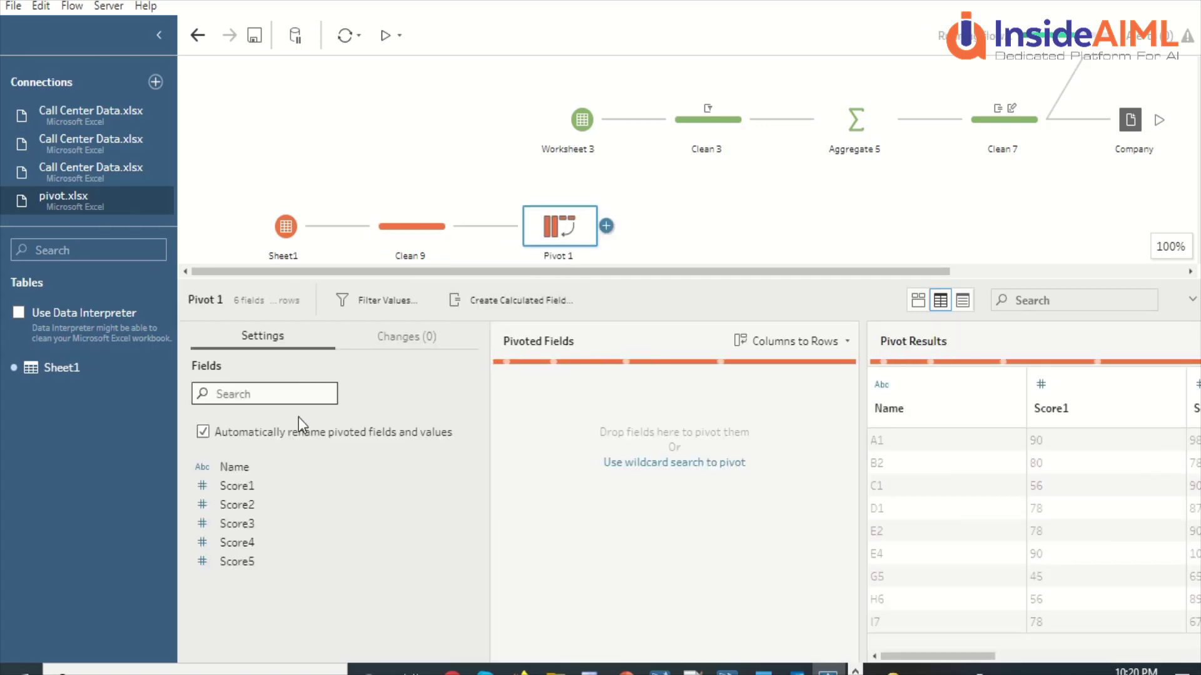
{"action": "left_click", "coordinate": [241, 488]}
{"action": "left_click", "coordinate": [244, 507], "text": "ctrl"}
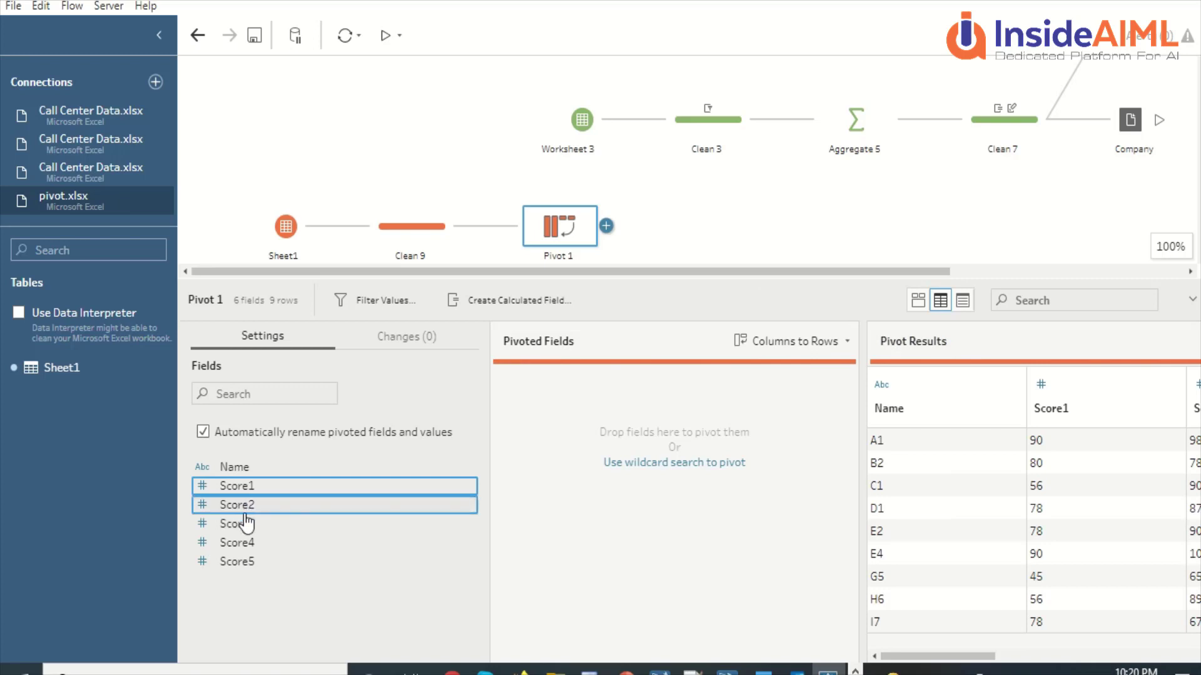
{"action": "left_click", "coordinate": [247, 525], "text": "ctrl"}
{"action": "left_click", "coordinate": [241, 542], "text": "ctrl"}
{"action": "left_click", "coordinate": [245, 561], "text": "ctrl"}
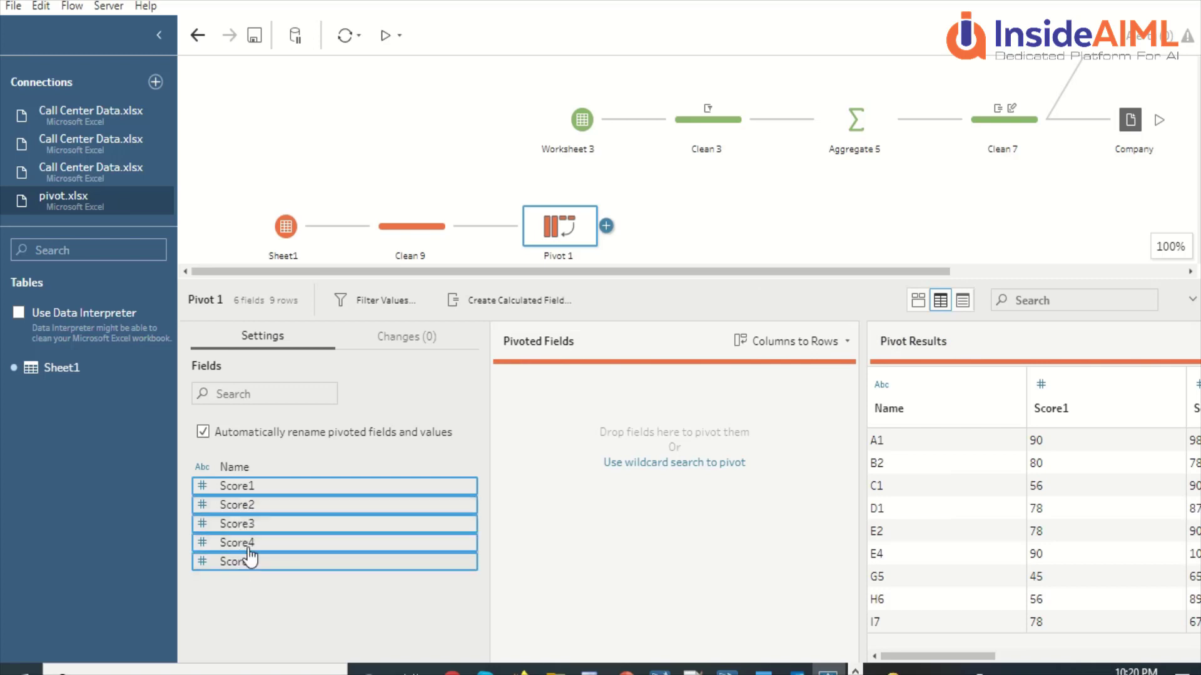
{"action": "left_click_drag", "start_coordinate": [267, 485], "coordinate": [561, 414]}
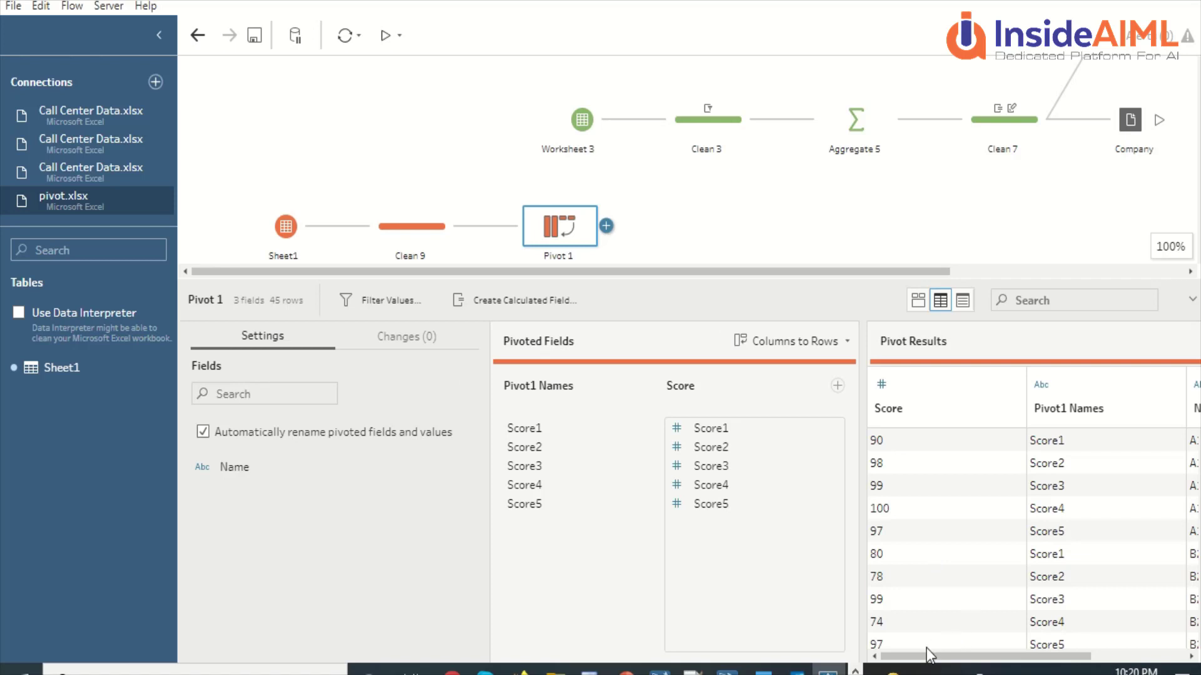
- Widen the Pivot Results area so the Pivot1 Names and Name columns can be seen in full
{"action": "mouse_move", "coordinate": [932, 657]}
{"action": "left_mouse_down"}
{"action": "mouse_move", "coordinate": [985, 657]}
{"action": "mouse_move", "coordinate": [947, 656]}
{"action": "left_mouse_up"}
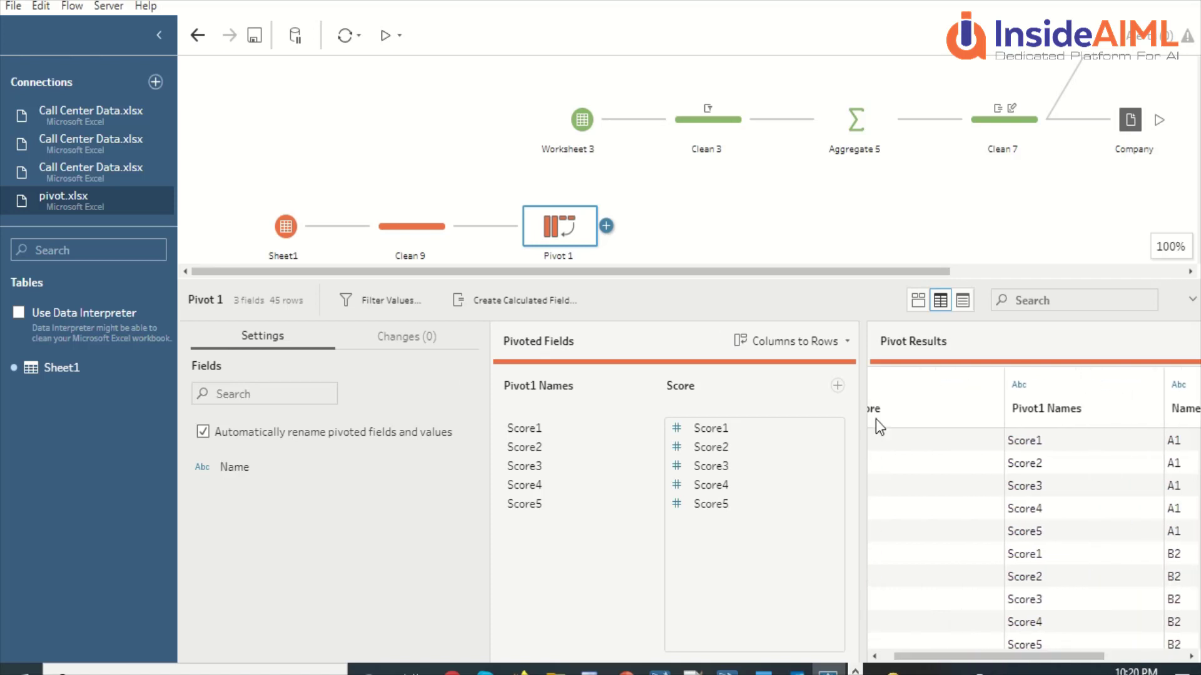
{"action": "left_click_drag", "start_coordinate": [855, 375], "coordinate": [748, 404]}
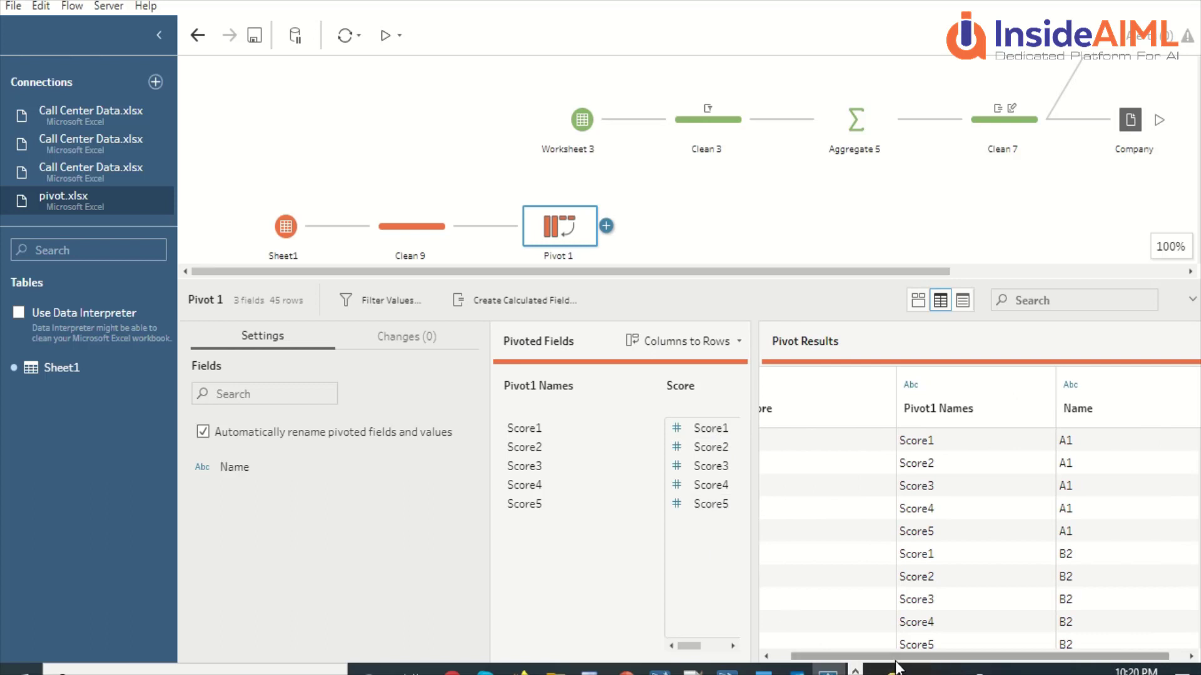
{"action": "left_click_drag", "start_coordinate": [857, 657], "coordinate": [969, 652]}
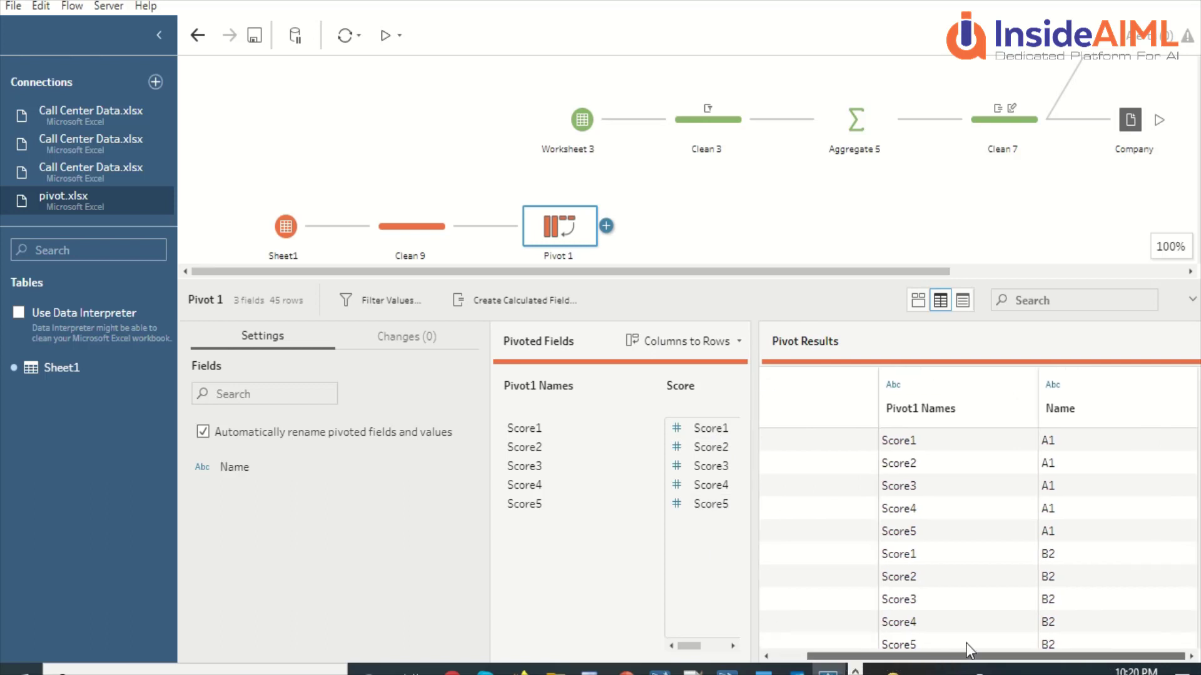
- Try to rename the Pivot1 Names field in the pivot results to "Score"
{"action": "double_click", "coordinate": [935, 410]}
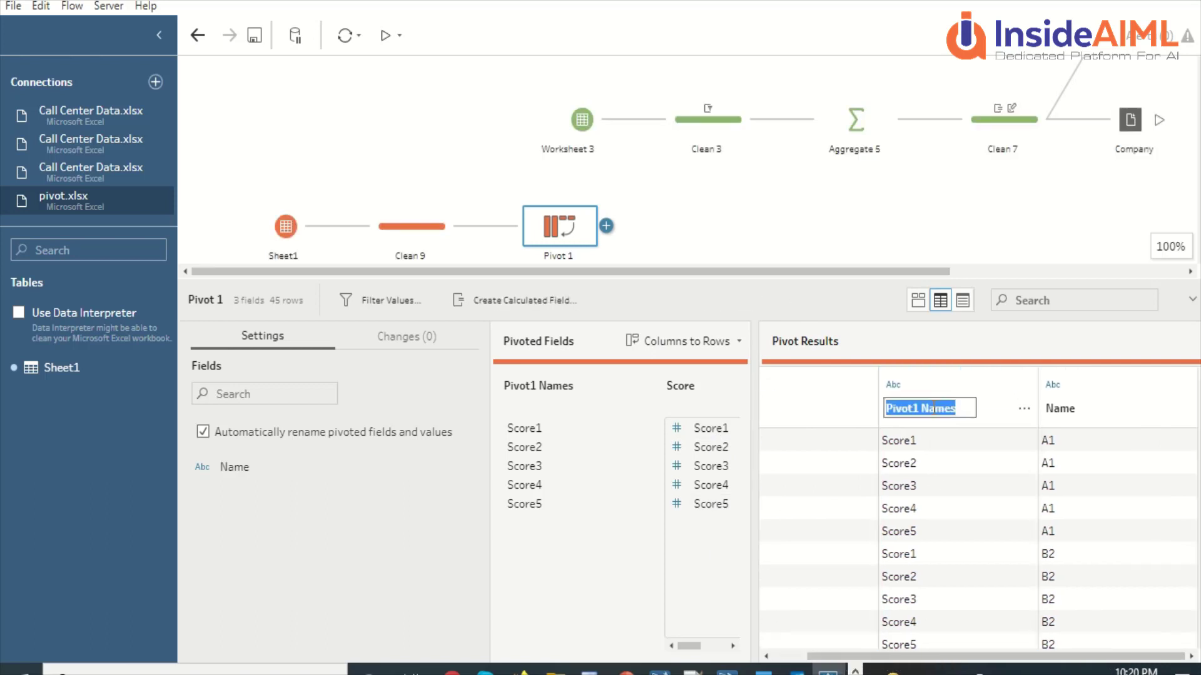
{"action": "type", "text": "Score"}
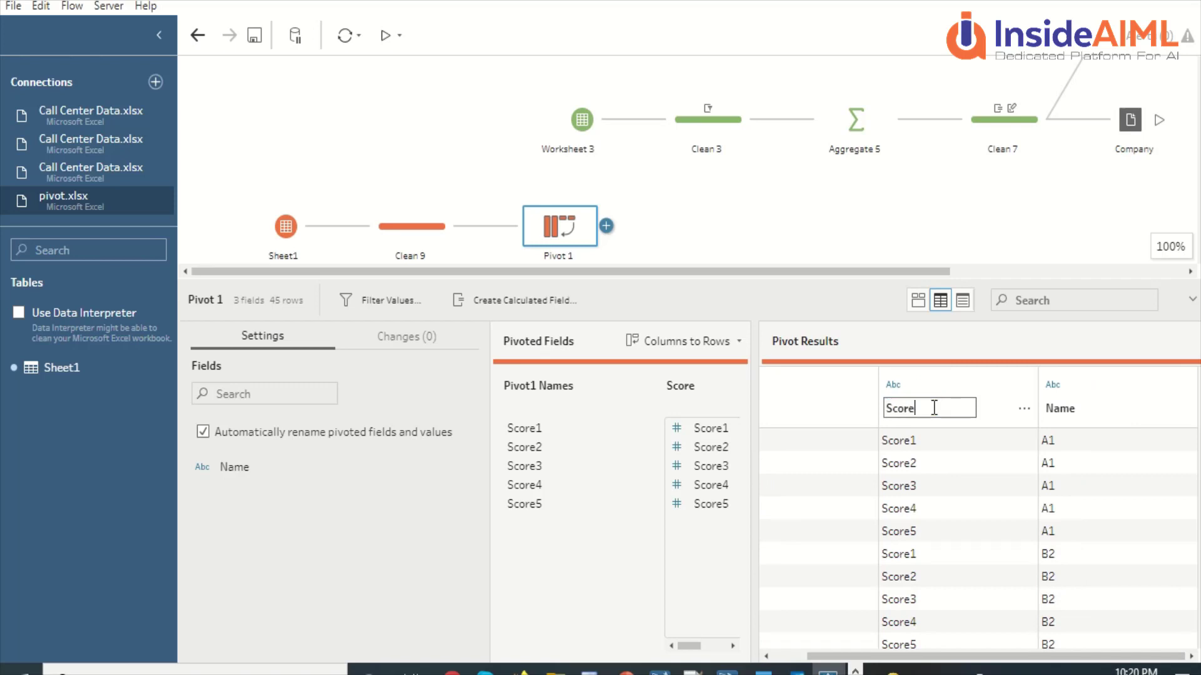
{"action": "left_click", "coordinate": [1050, 414]}
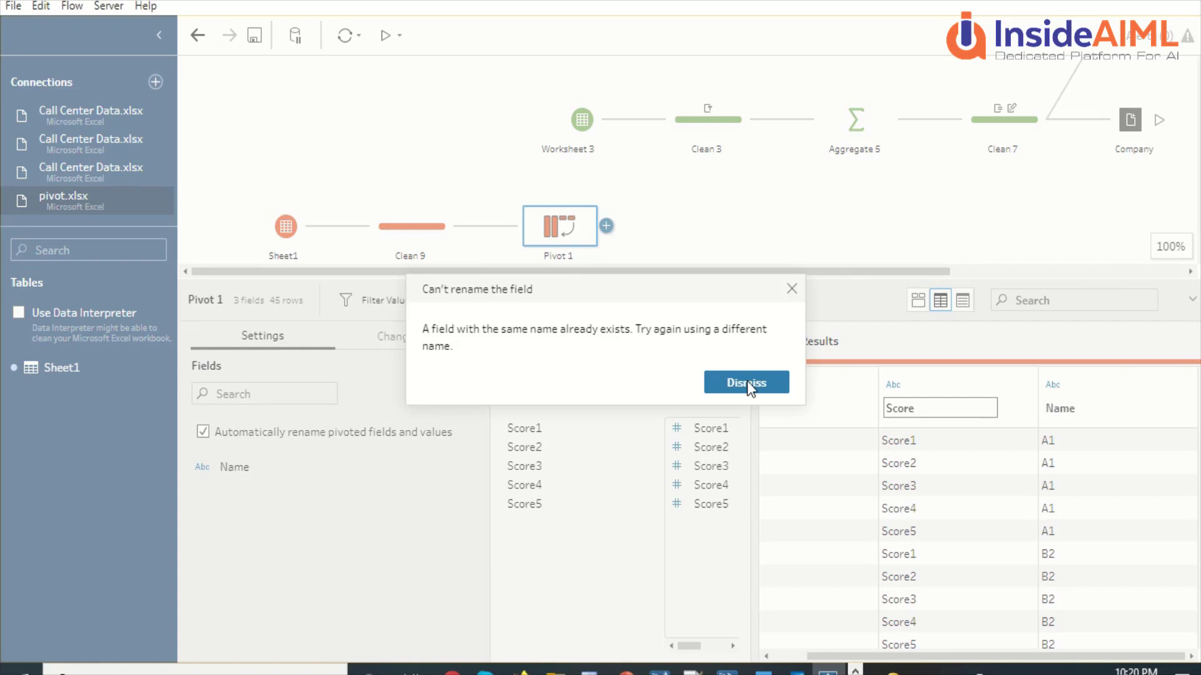
{"action": "left_click", "coordinate": [792, 289]}
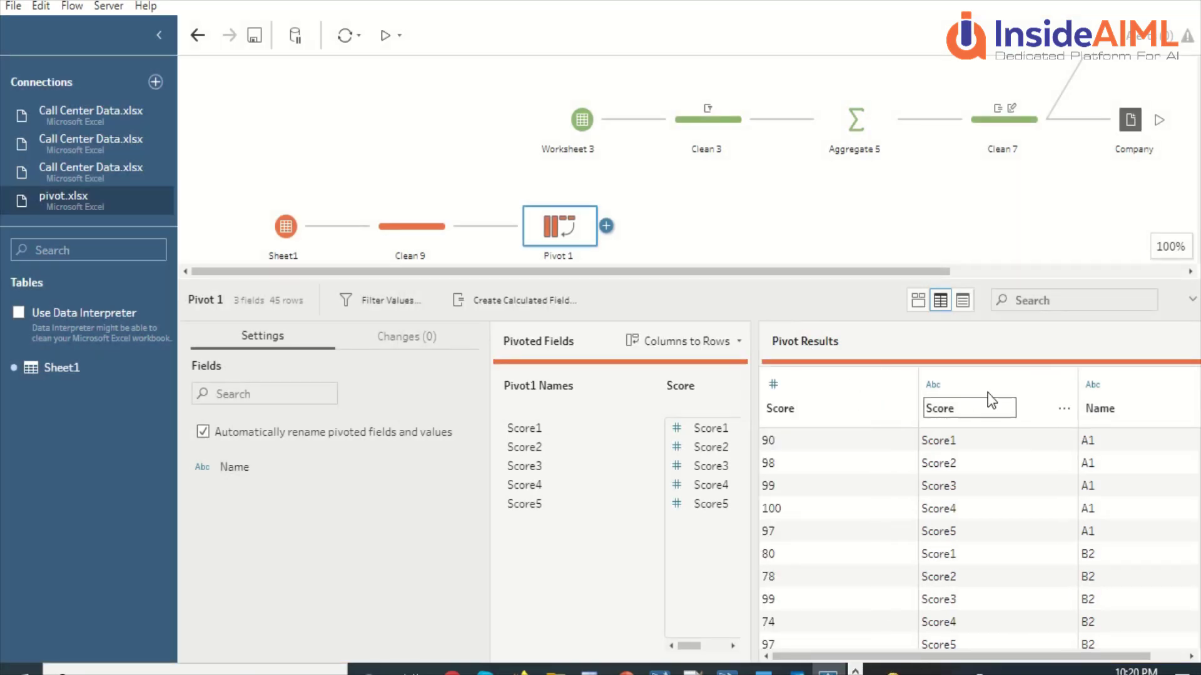
{"action": "left_click_drag", "start_coordinate": [985, 403], "coordinate": [963, 401]}
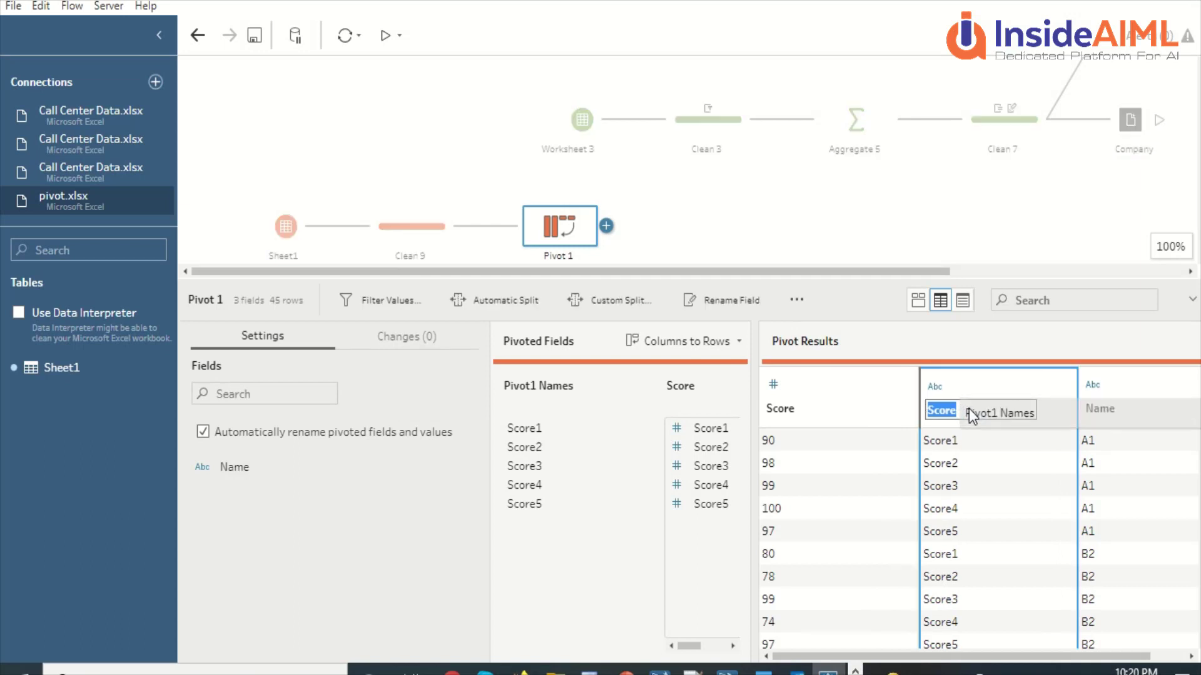
{"action": "left_click", "coordinate": [959, 404]}
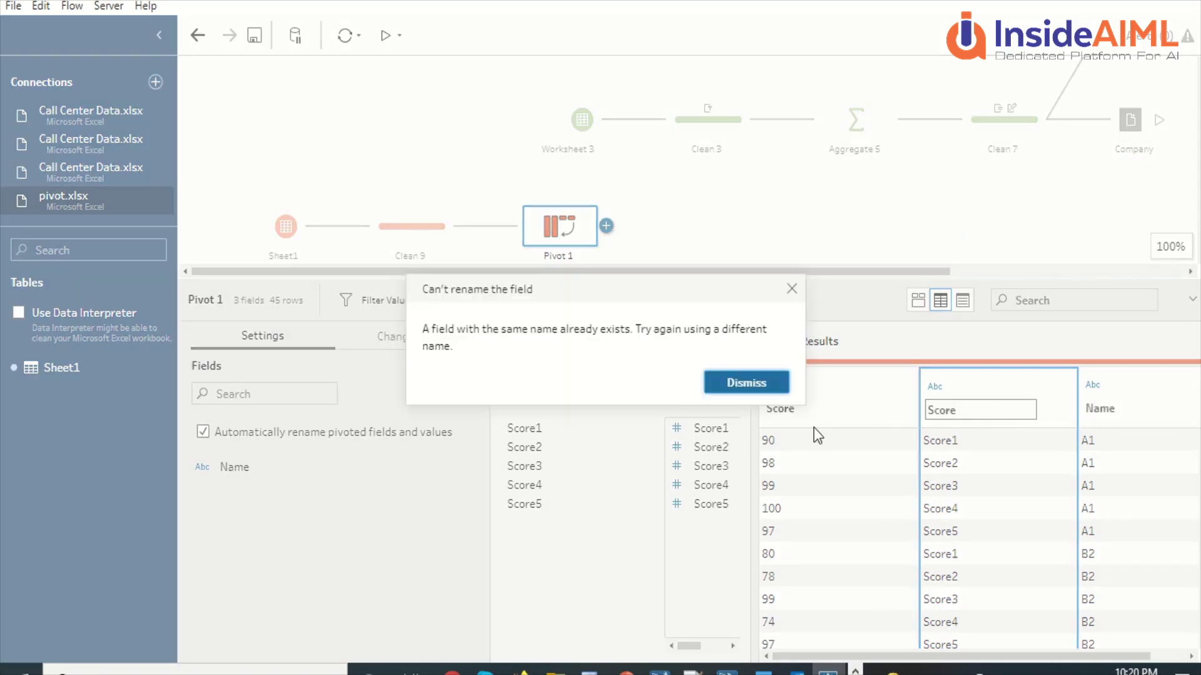
{"action": "left_click", "coordinate": [791, 289]}
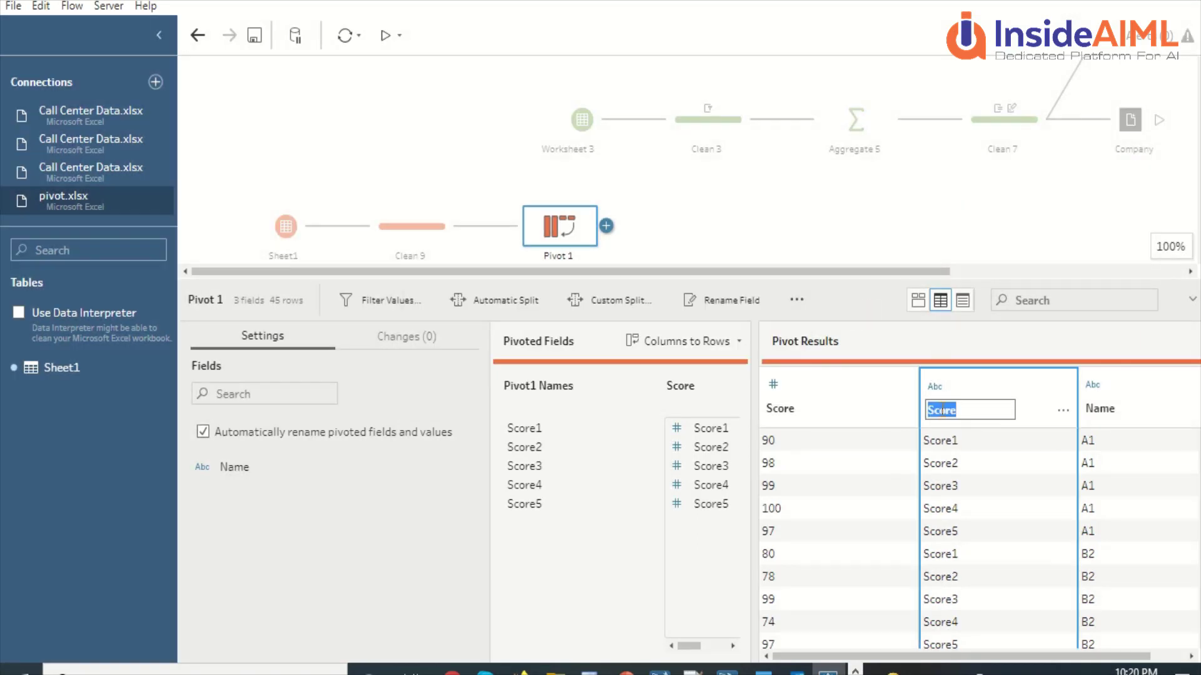
- Rename the pivoted names field in the pivot results to "Name 1"
{"action": "type", "text": "Name 1"}
{"action": "left_click_drag", "start_coordinate": [985, 411], "coordinate": [934, 410]}
{"action": "key", "text": "Return"}
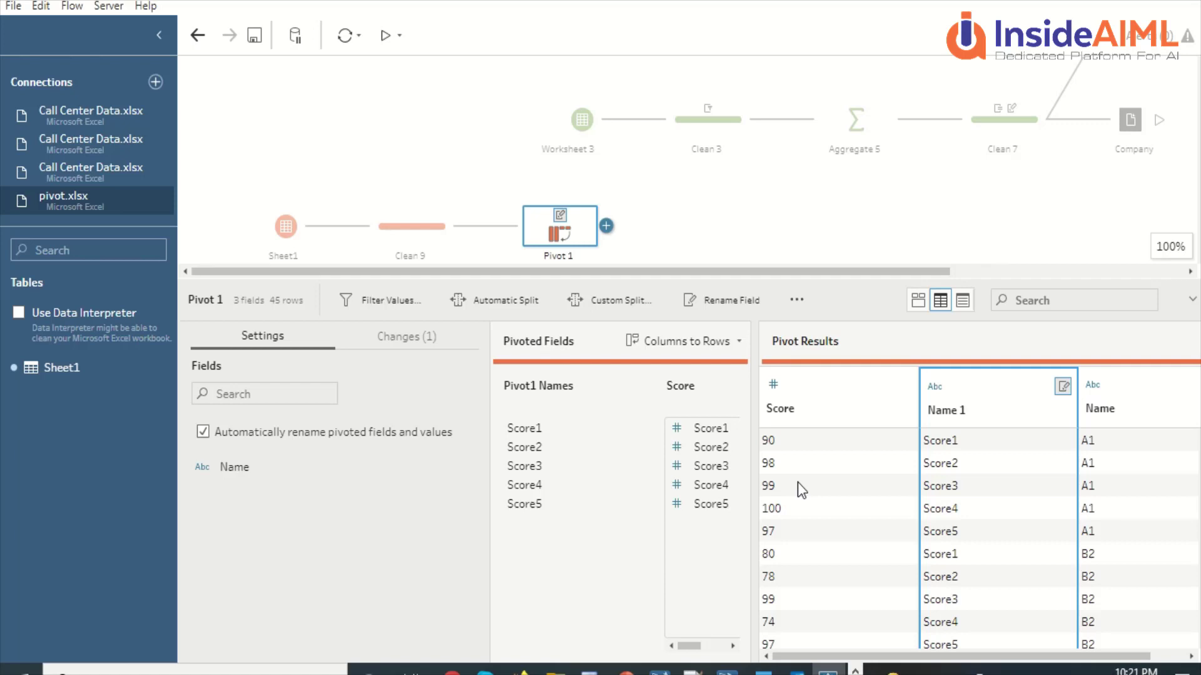
- Add a script step after the pivot step
{"action": "left_click", "coordinate": [605, 227]}
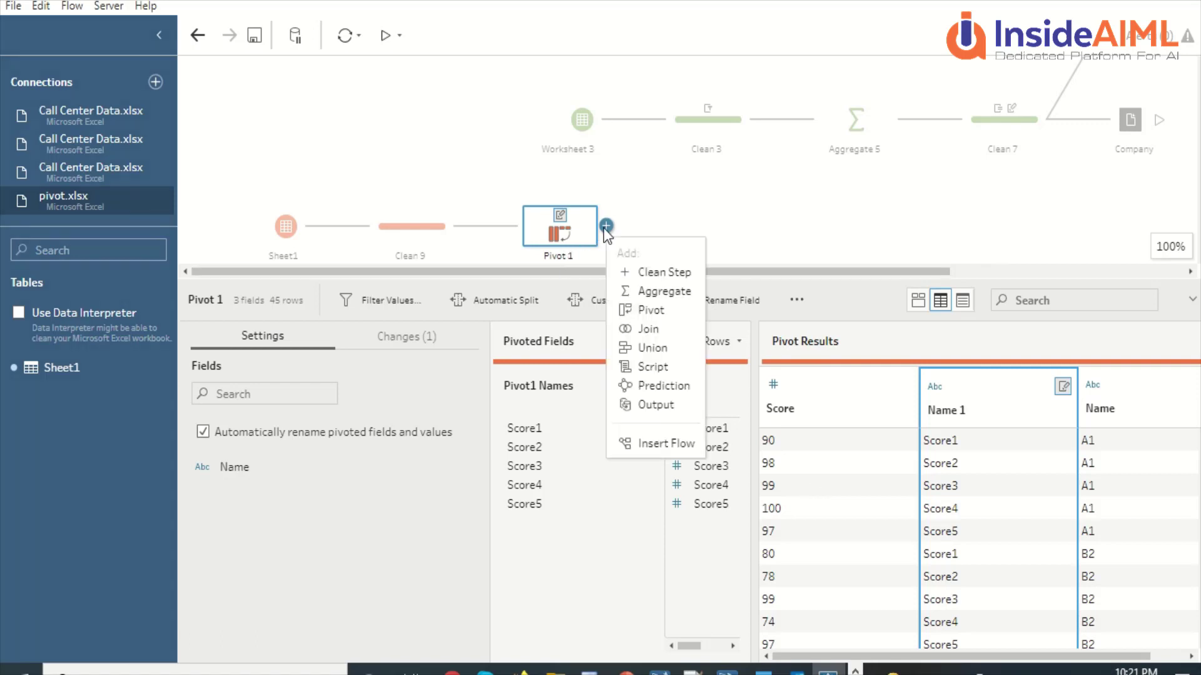
{"action": "left_click", "coordinate": [635, 368]}
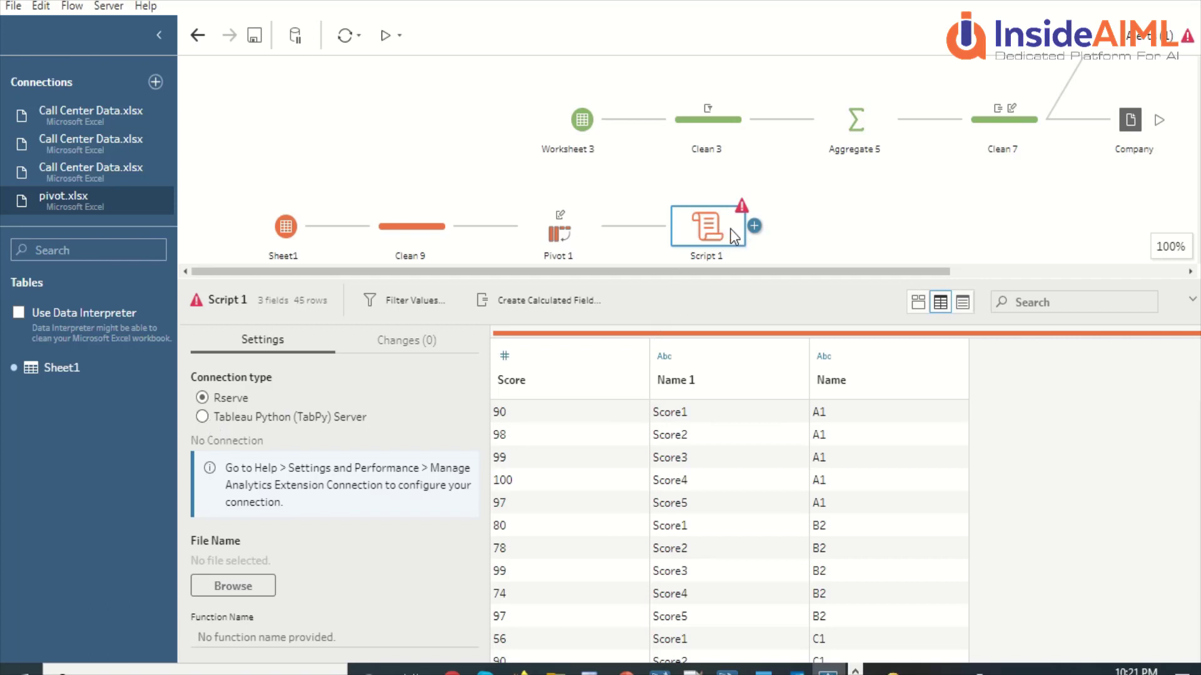
- Delete the script step that follows the pivot step in the flow
{"action": "key", "text": "Delete"}
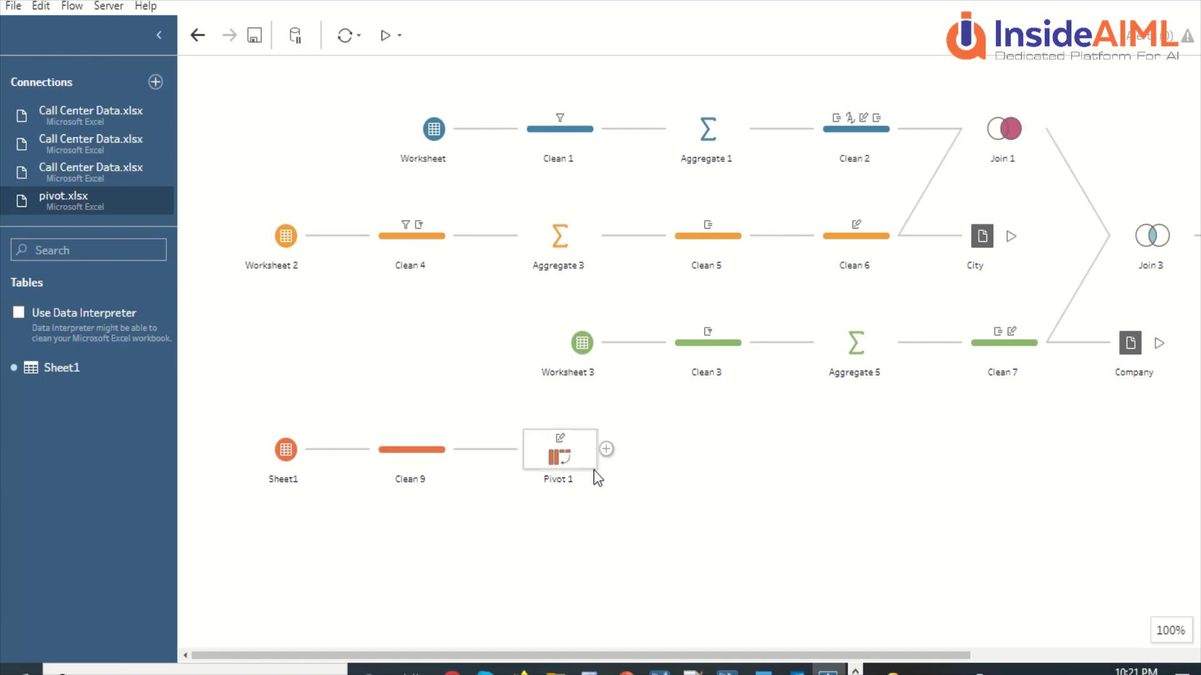
- Add a prediction step after the pivot step and delete it again
{"action": "left_click", "coordinate": [606, 449]}
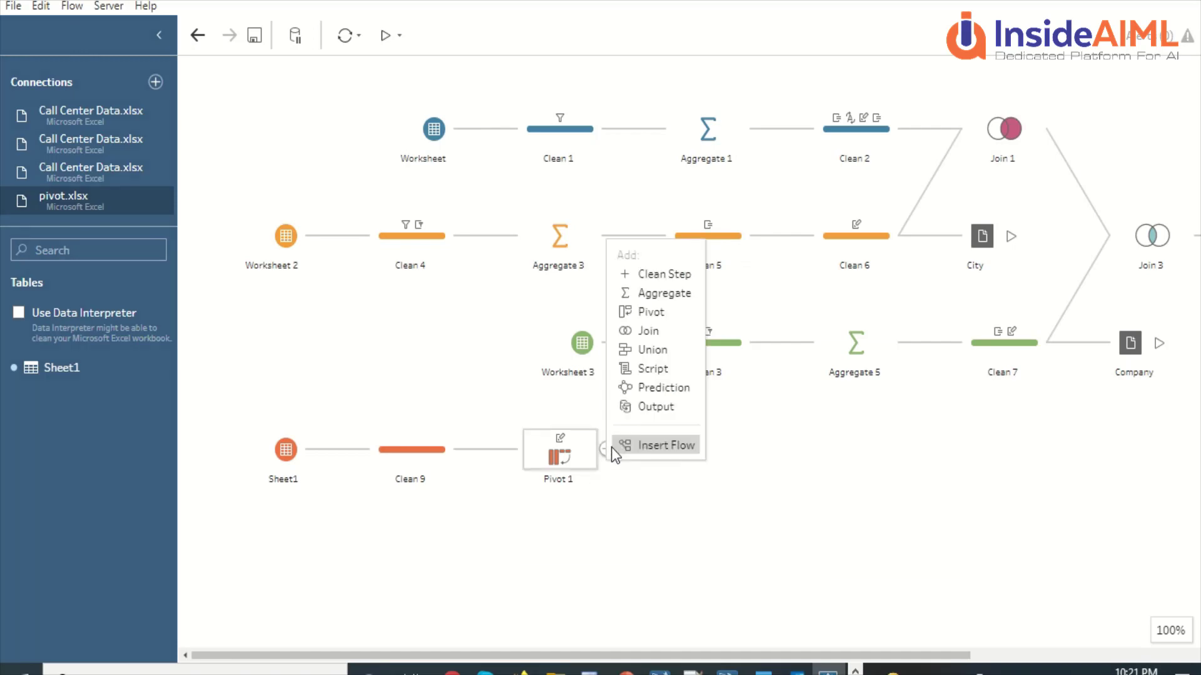
{"action": "left_click", "coordinate": [643, 394]}
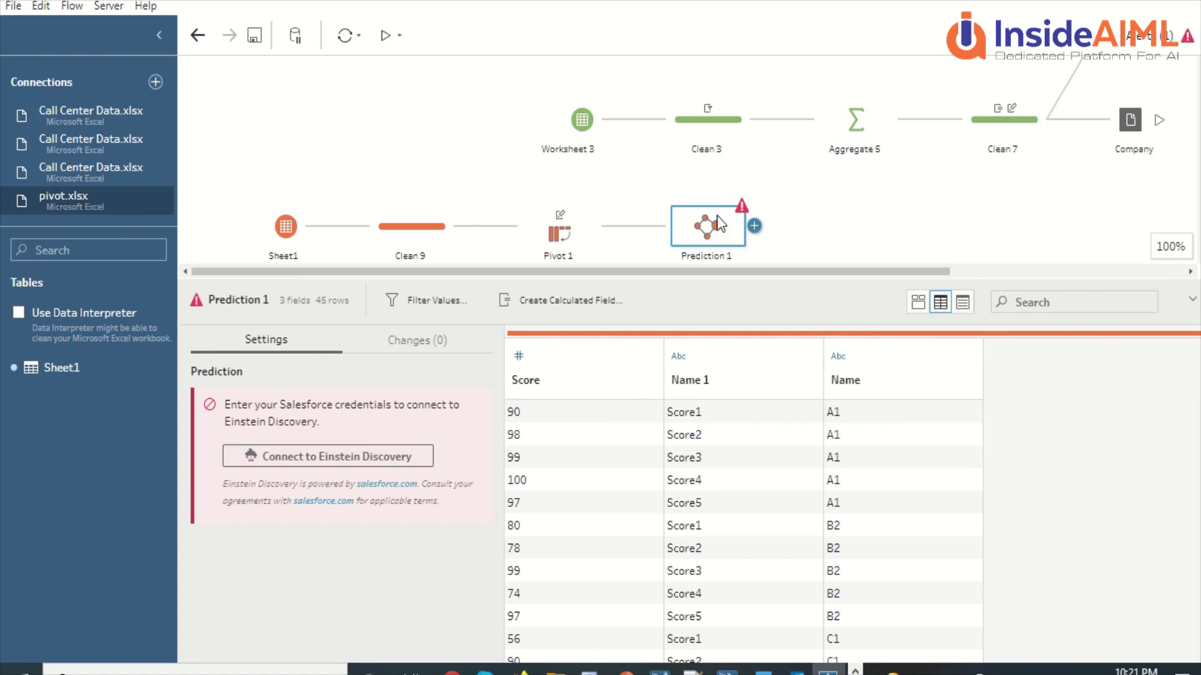
{"action": "key", "text": "Delete"}
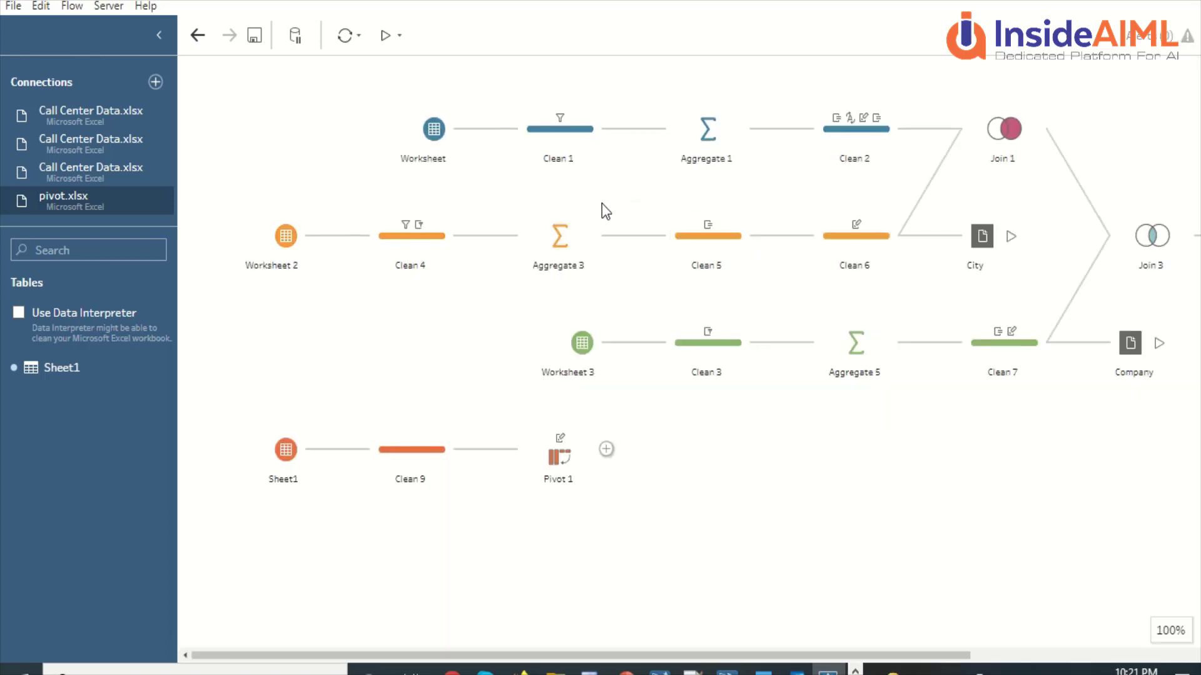
- Switch to Excel and create a new blank workbook
{"action": "left_click", "coordinate": [606, 450]}
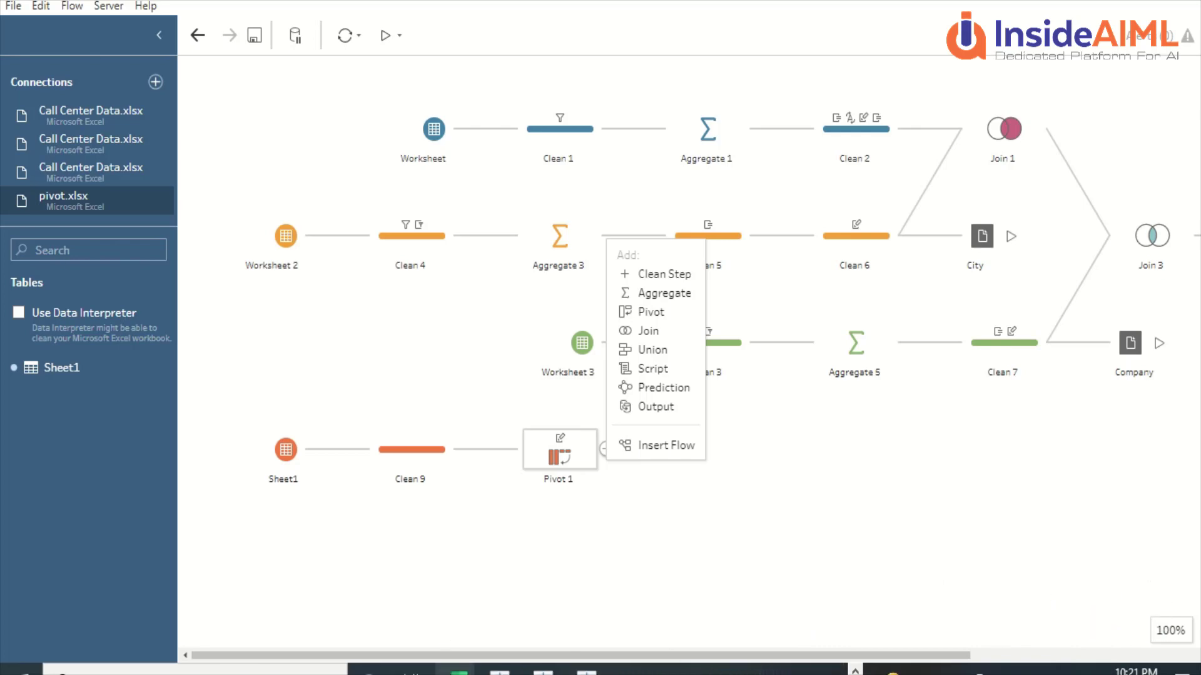
{"action": "mouse_move", "coordinate": [456, 670]}
{"action": "left_click", "coordinate": [611, 632]}
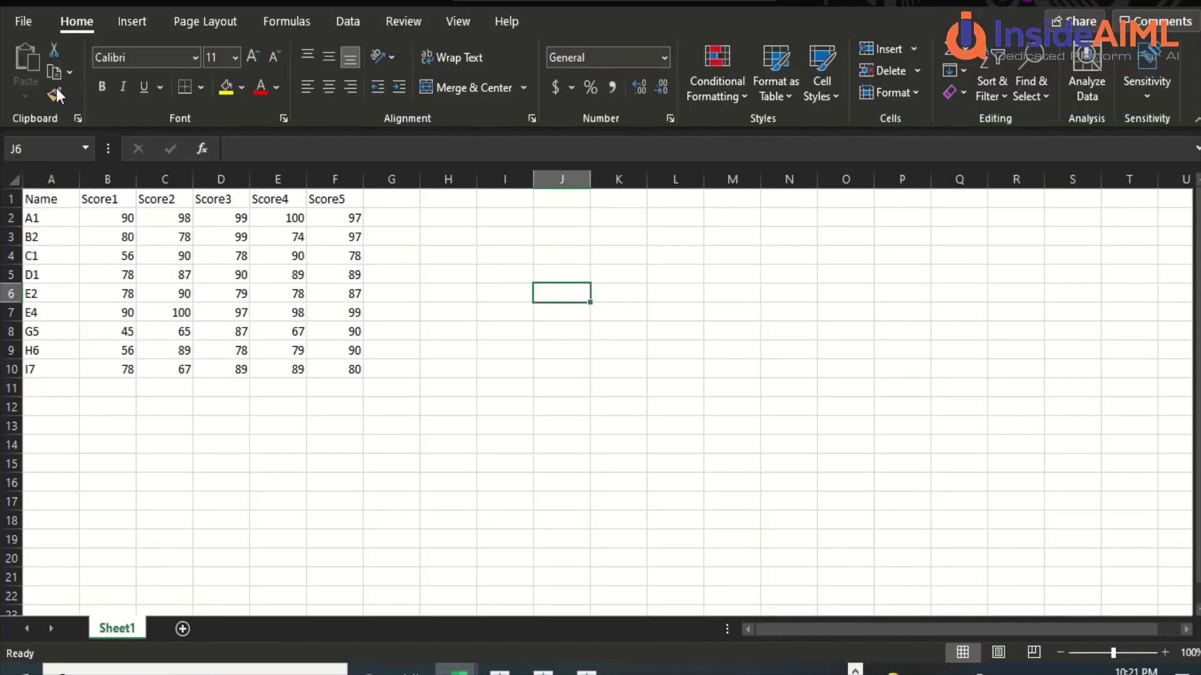
{"action": "left_click", "coordinate": [23, 21]}
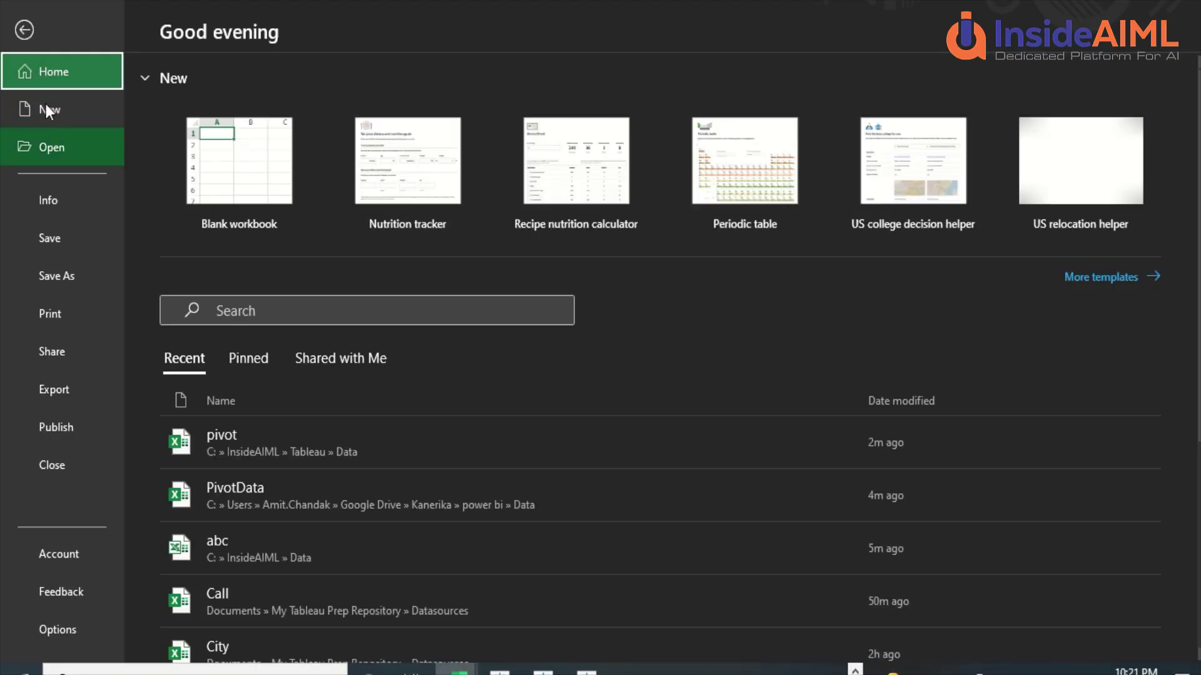
{"action": "left_click", "coordinate": [46, 106]}
{"action": "left_click", "coordinate": [188, 103]}
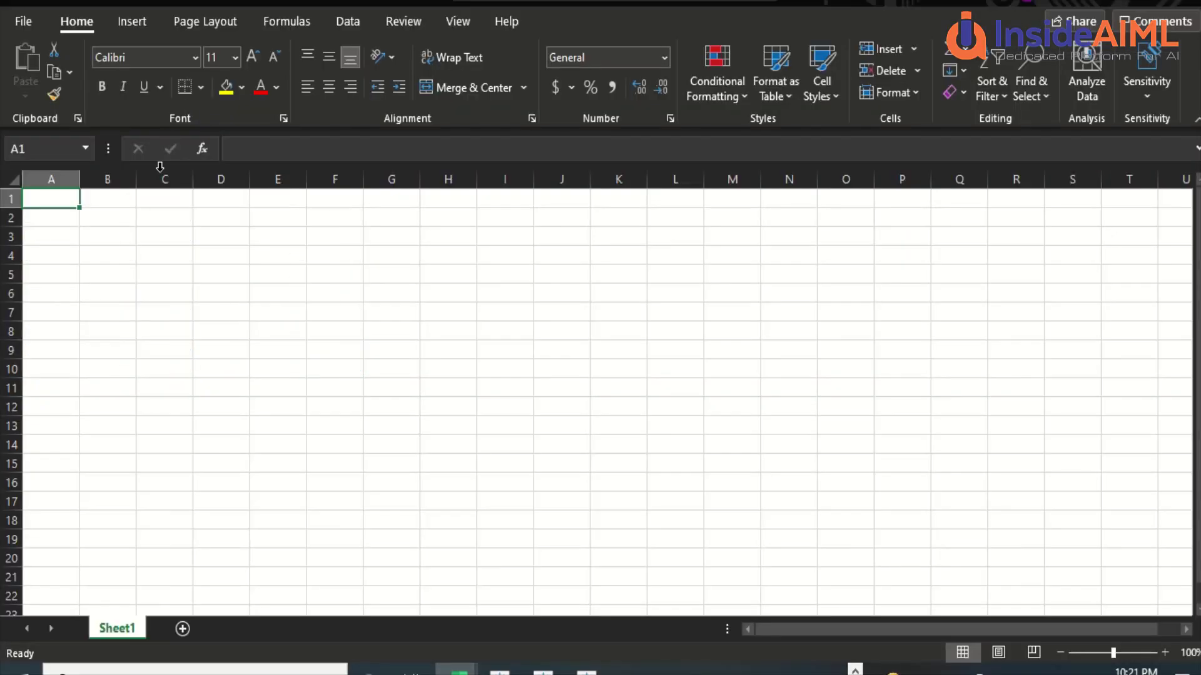
- Enter the column headers "Name" in cell A1 and "Score" in cell B1
{"action": "type", "text": "Name"}
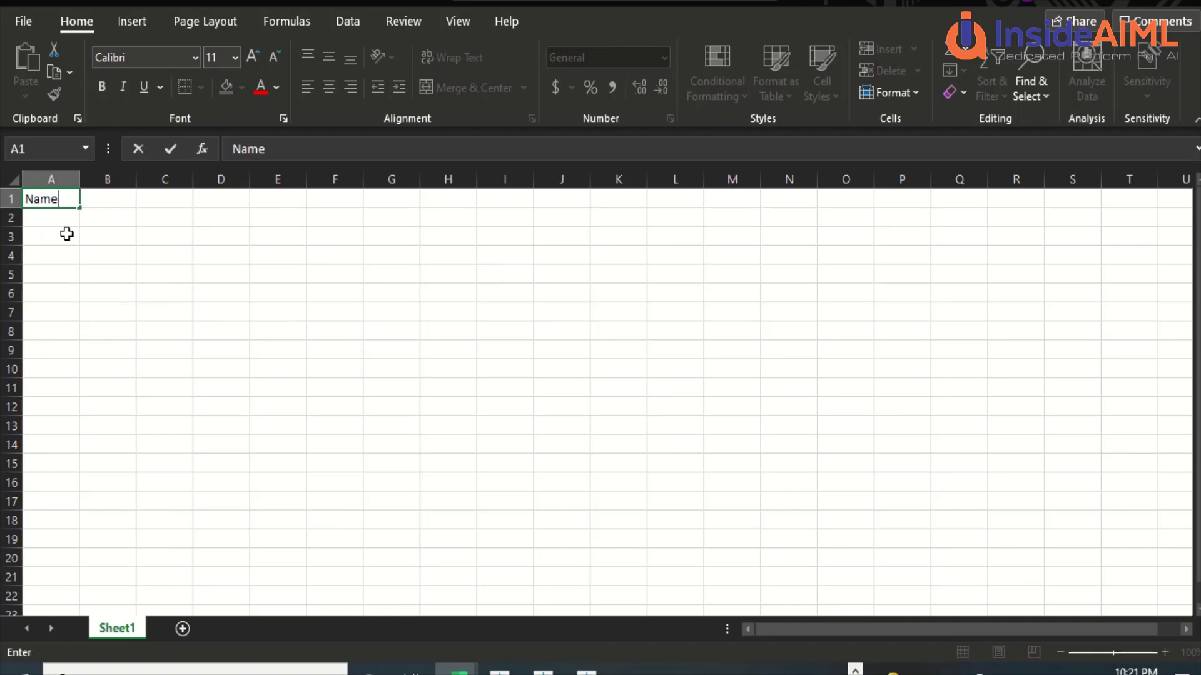
{"action": "key", "text": "Tab"}
{"action": "type", "text": "Score"}
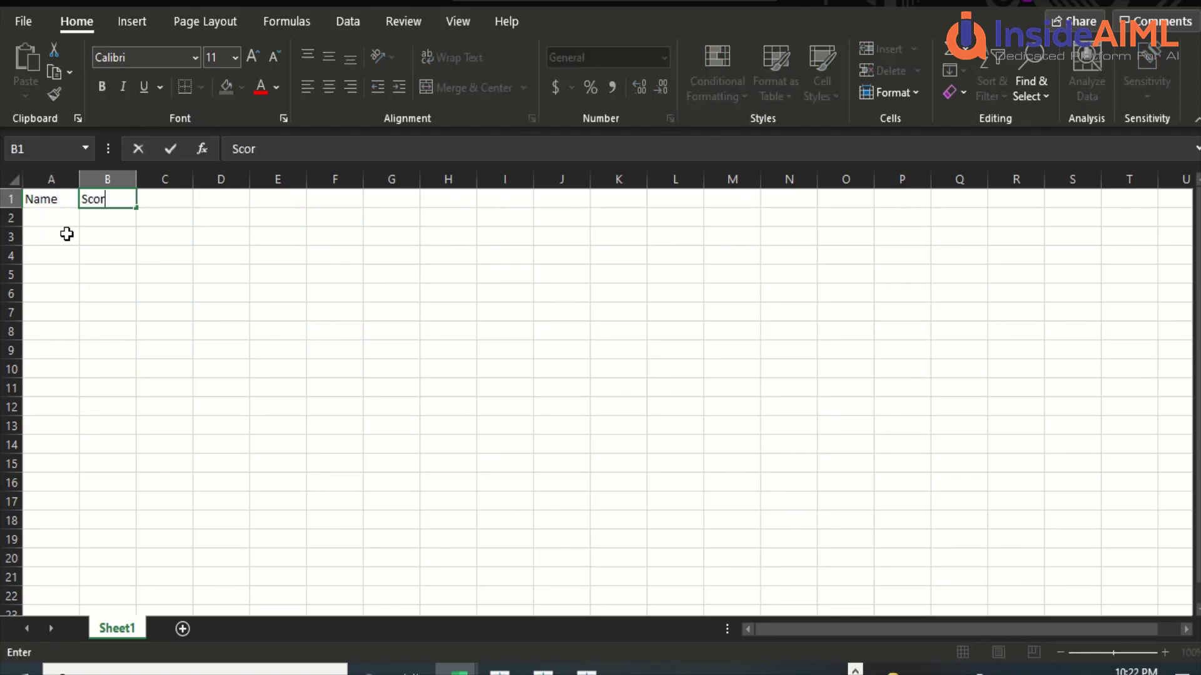
{"action": "key", "text": "Down"}
- Fill the Name column in rows 2 to 7 with the series A1 through A6
{"action": "key", "text": "Left"}
{"action": "type", "text": "A1"}
{"action": "key", "text": "Return"}
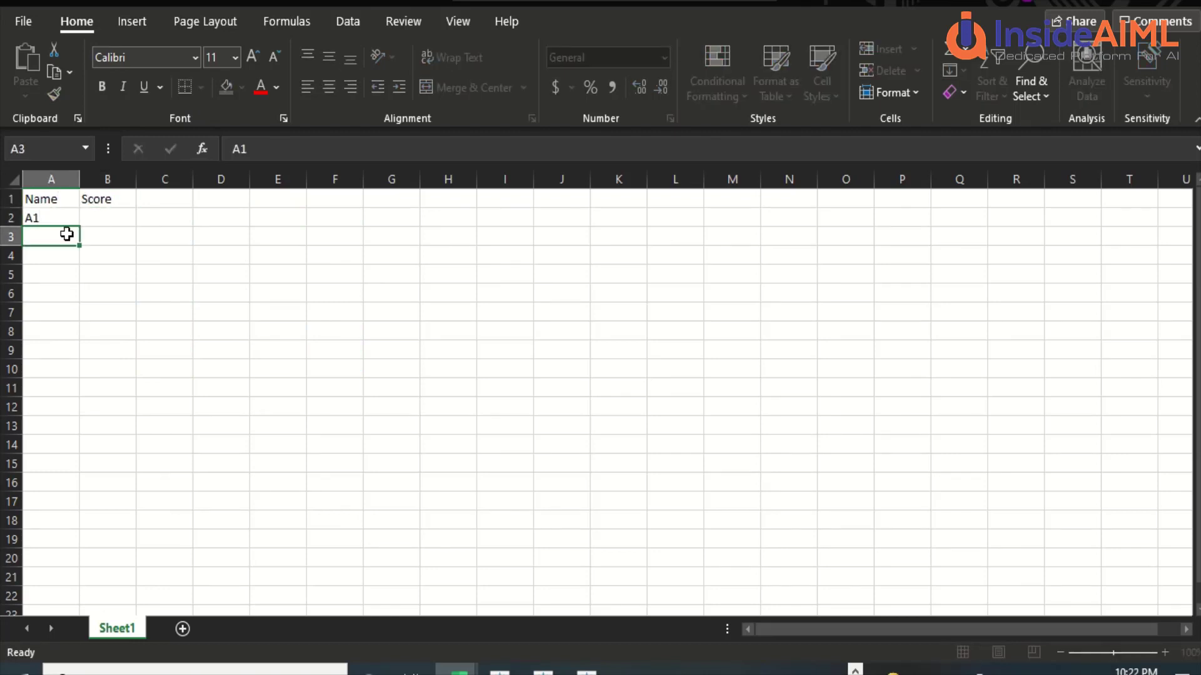
{"action": "type", "text": "A1"}
{"action": "key", "text": "BackSpace"}
{"action": "type", "text": "2"}
{"action": "key", "text": "Return"}
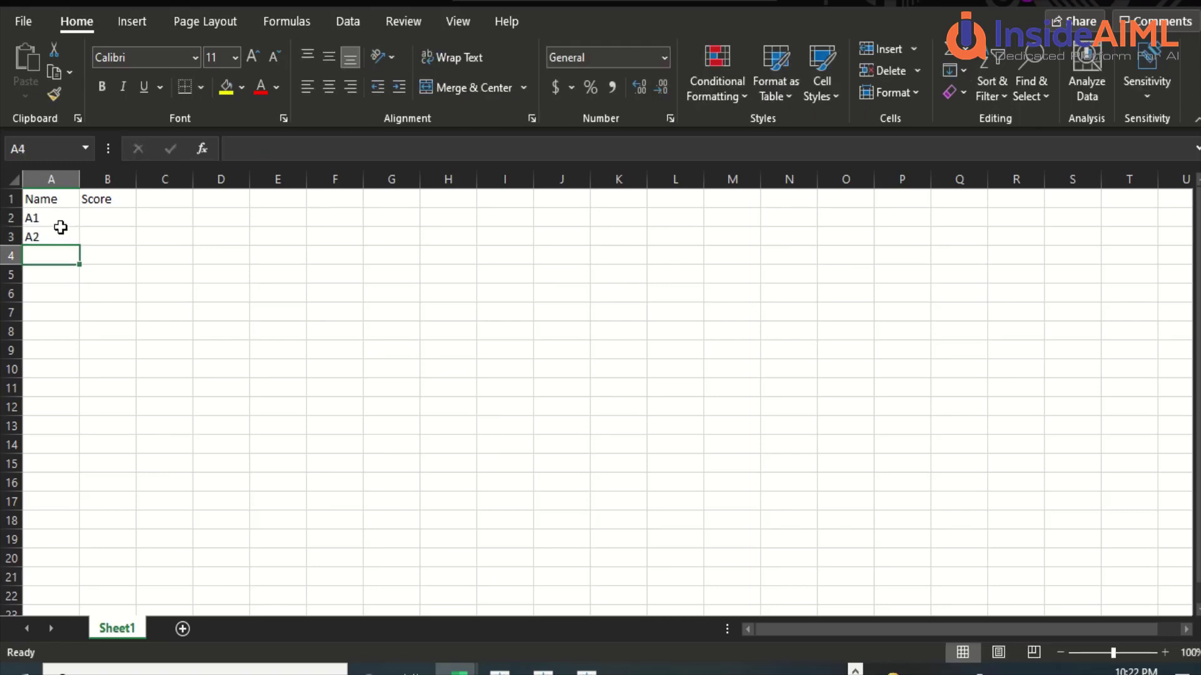
{"action": "left_click_drag", "start_coordinate": [60, 227], "coordinate": [65, 320]}
- Enter the scores 80, 78, 90, 78, 98 and 70 in cells B2 to B7
{"action": "left_click", "coordinate": [105, 226]}
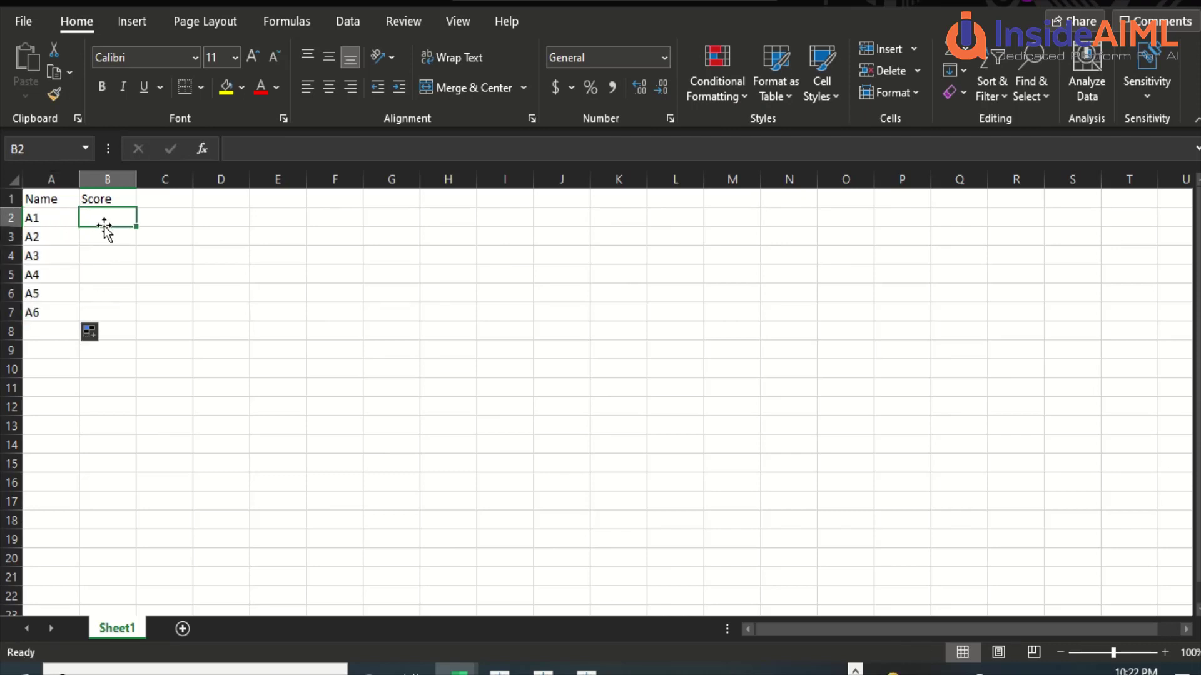
{"action": "type", "text": "80"}
{"action": "key", "text": "Return"}
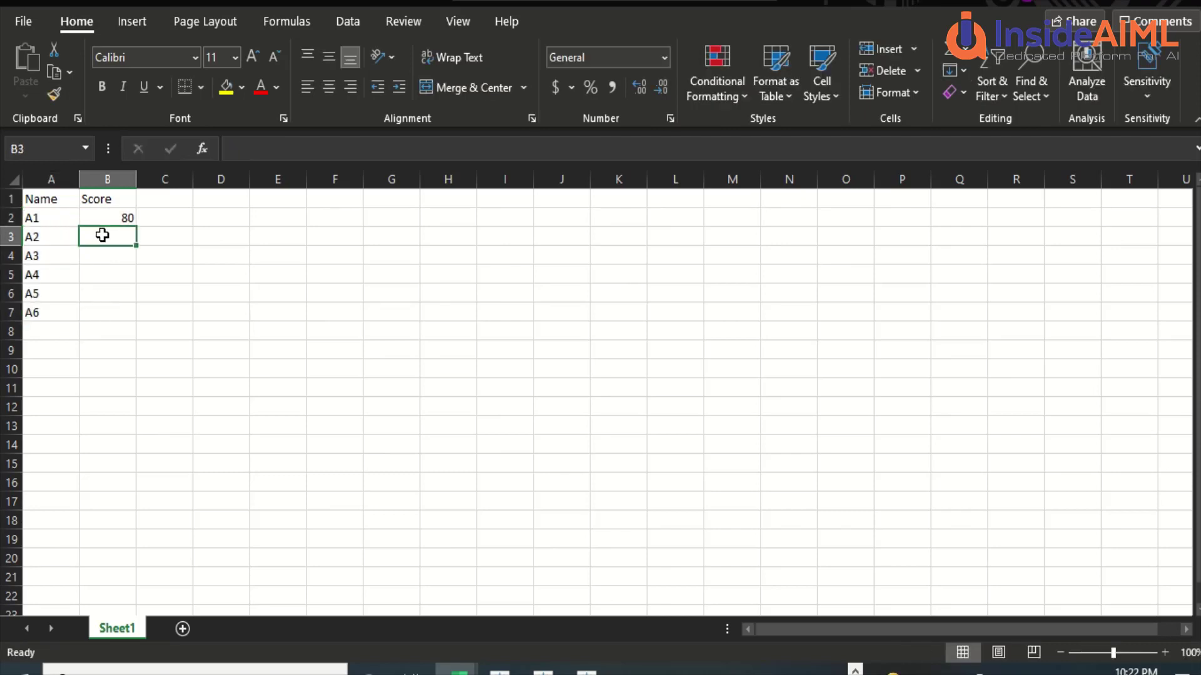
{"action": "type", "text": "78"}
{"action": "key", "text": "Return"}
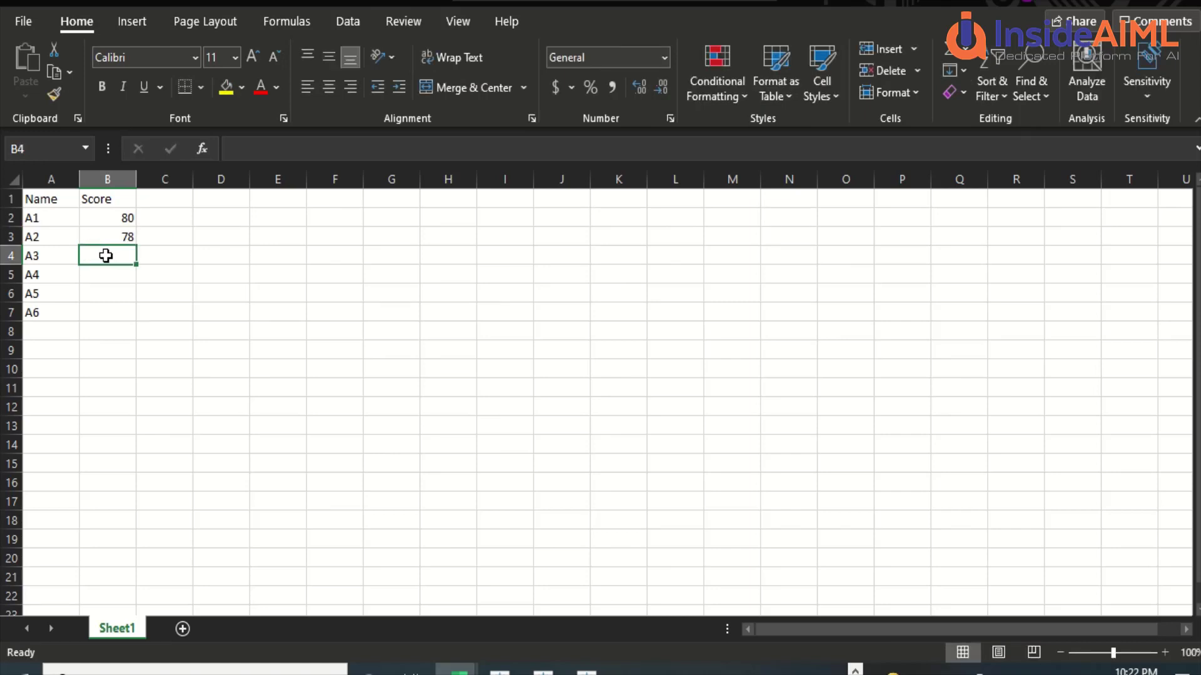
{"action": "type", "text": "90"}
{"action": "key", "text": "Return"}
{"action": "type", "text": "78"}
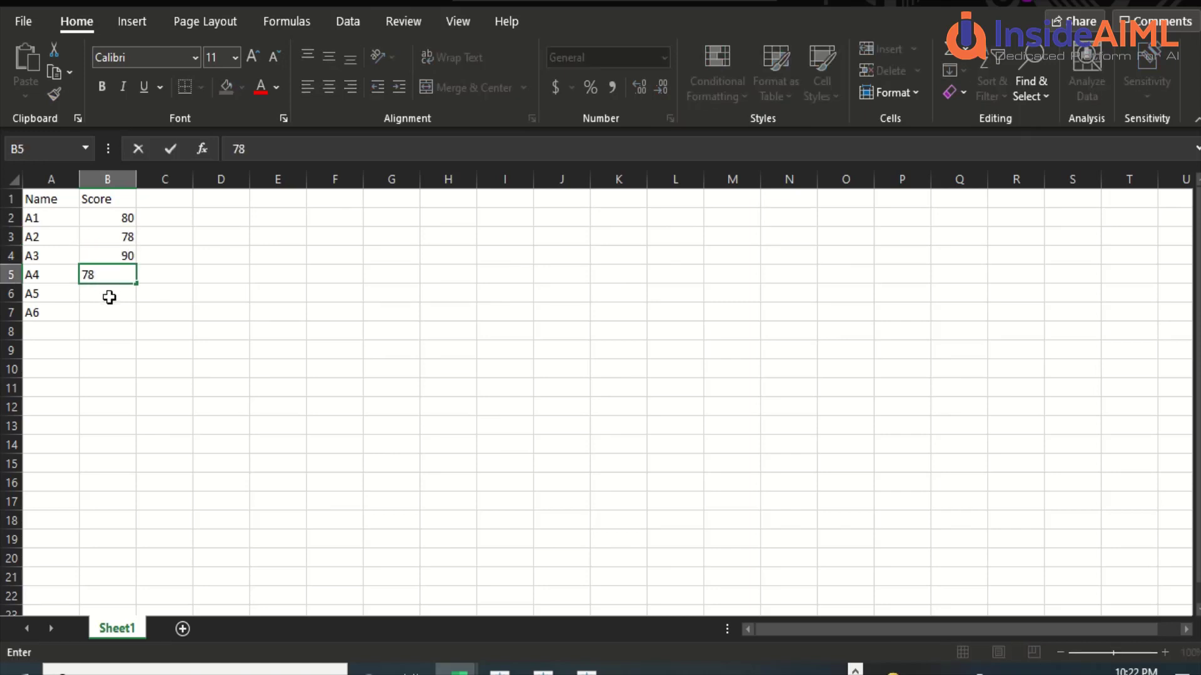
{"action": "key", "text": "Return"}
{"action": "type", "text": "98"}
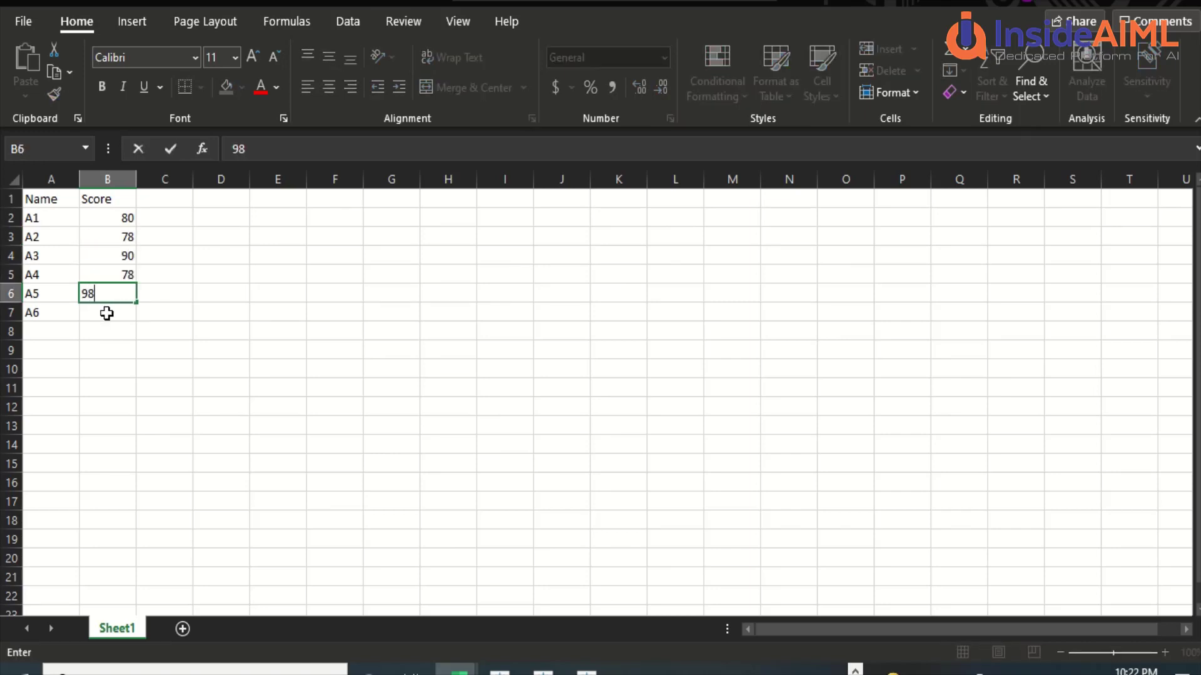
{"action": "key", "text": "Return"}
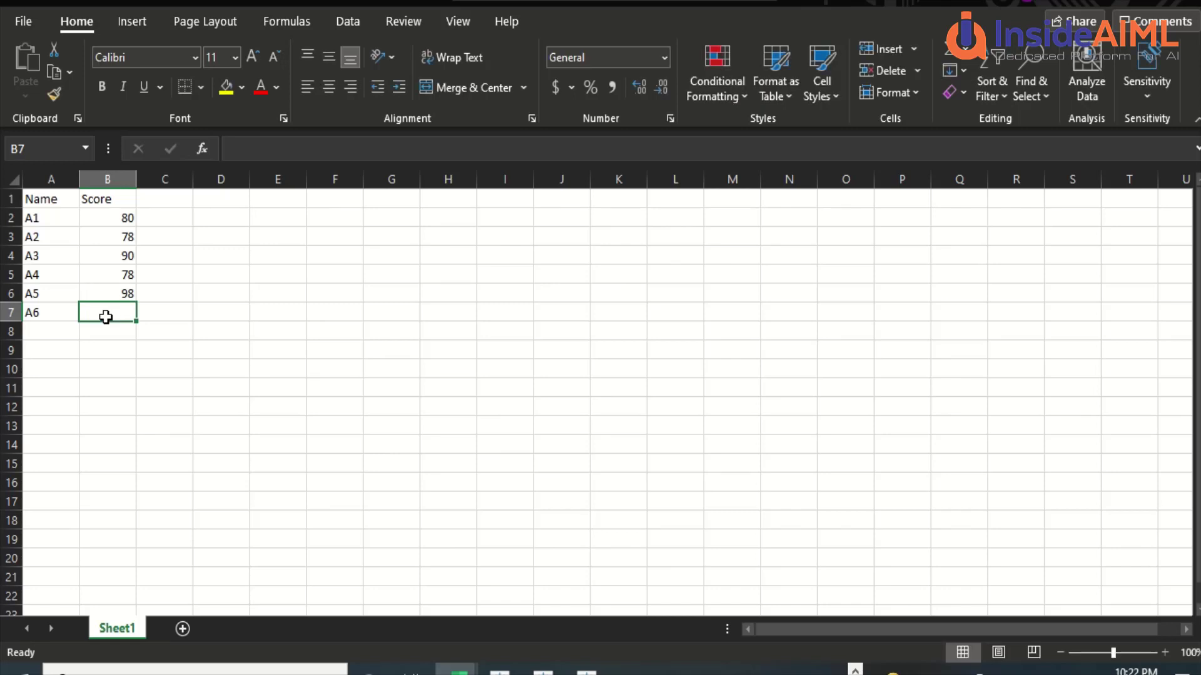
{"action": "type", "text": "78"}
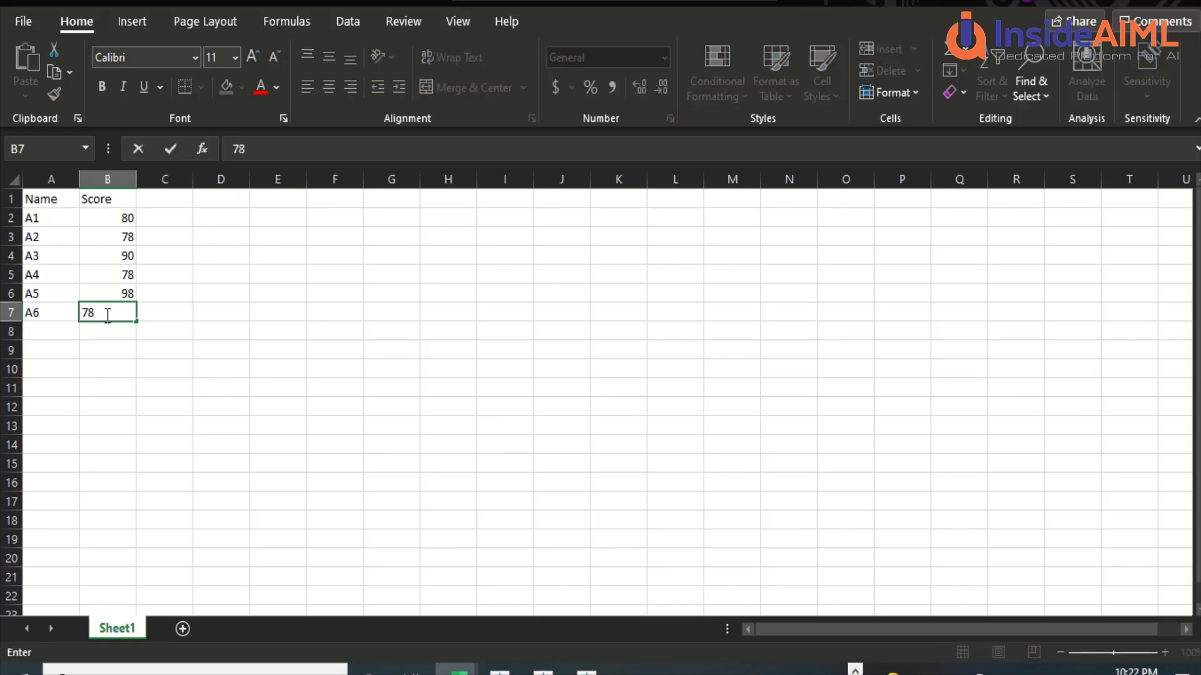
{"action": "key", "text": "BackSpace"}
{"action": "type", "text": "0"}
{"action": "left_click", "coordinate": [107, 288]}
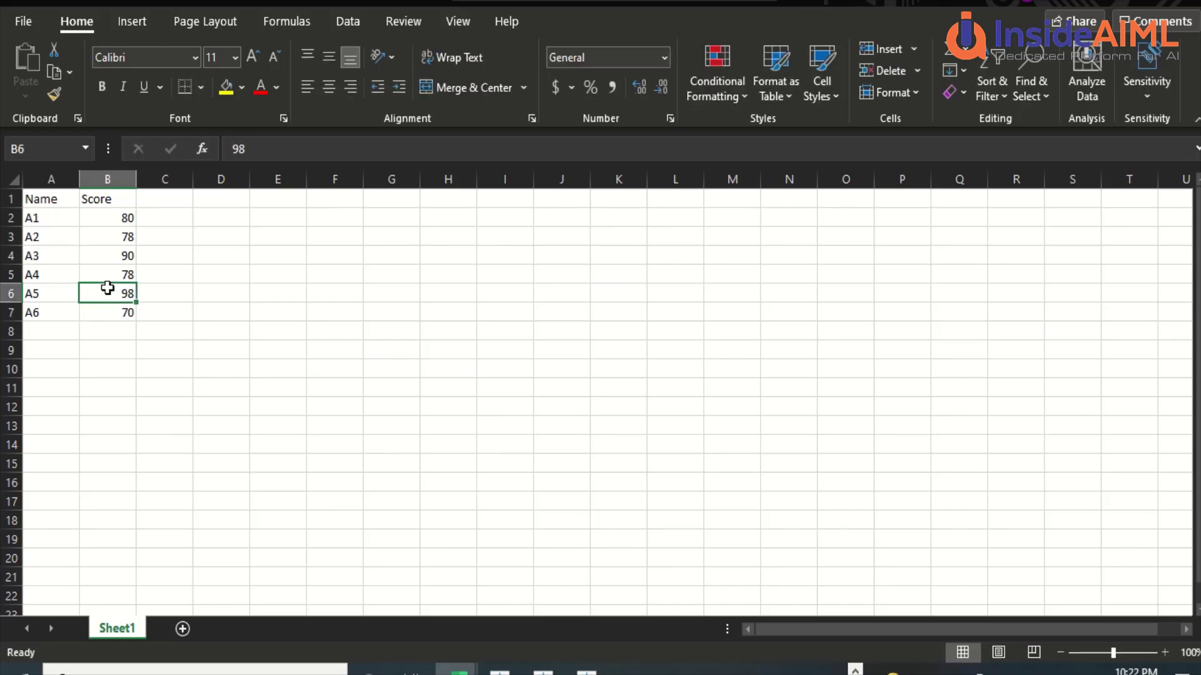
- Rename the worksheet as "Data1"
{"action": "double_click", "coordinate": [110, 627]}
{"action": "type", "text": "Dat"}
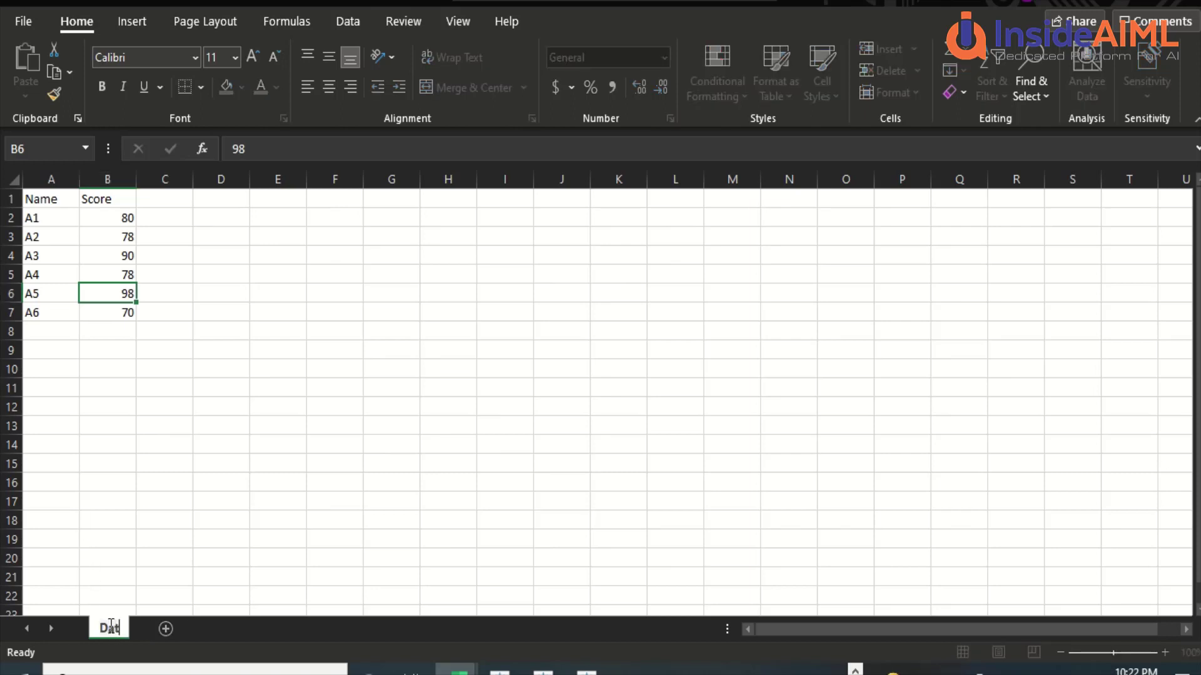
{"action": "type", "text": "a1"}
{"action": "key", "text": "Return"}
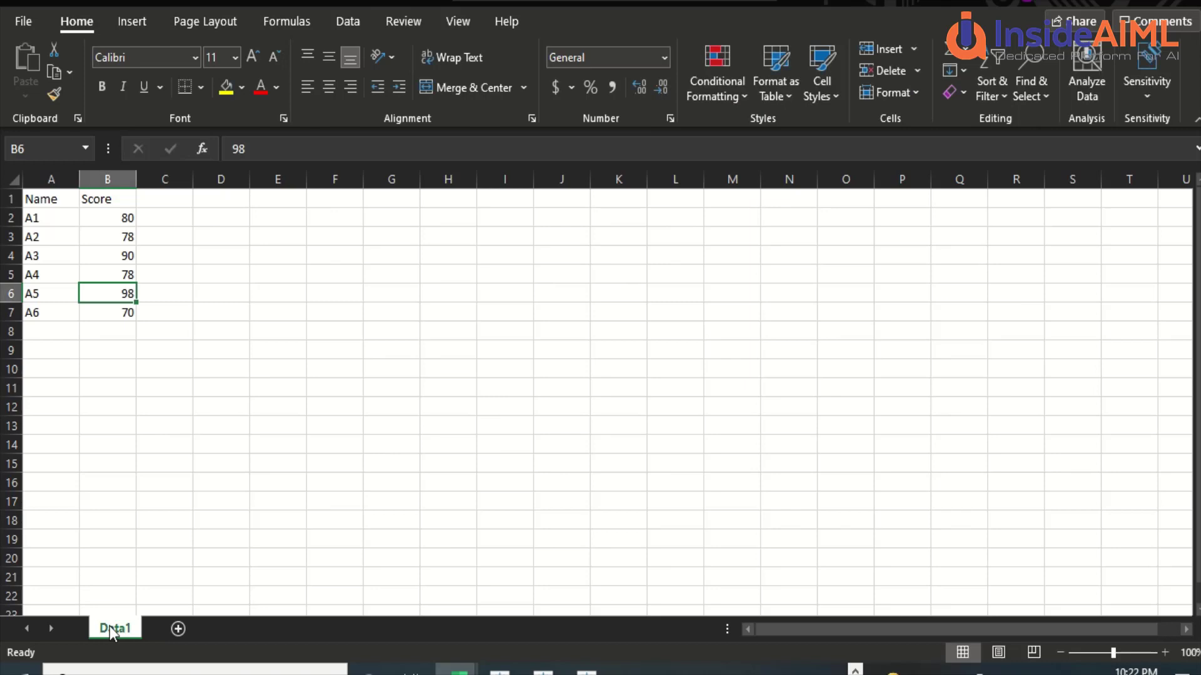
- Add a second worksheet to the workbook and name it "Data2"
{"action": "left_click", "coordinate": [178, 630]}
{"action": "double_click", "coordinate": [170, 628]}
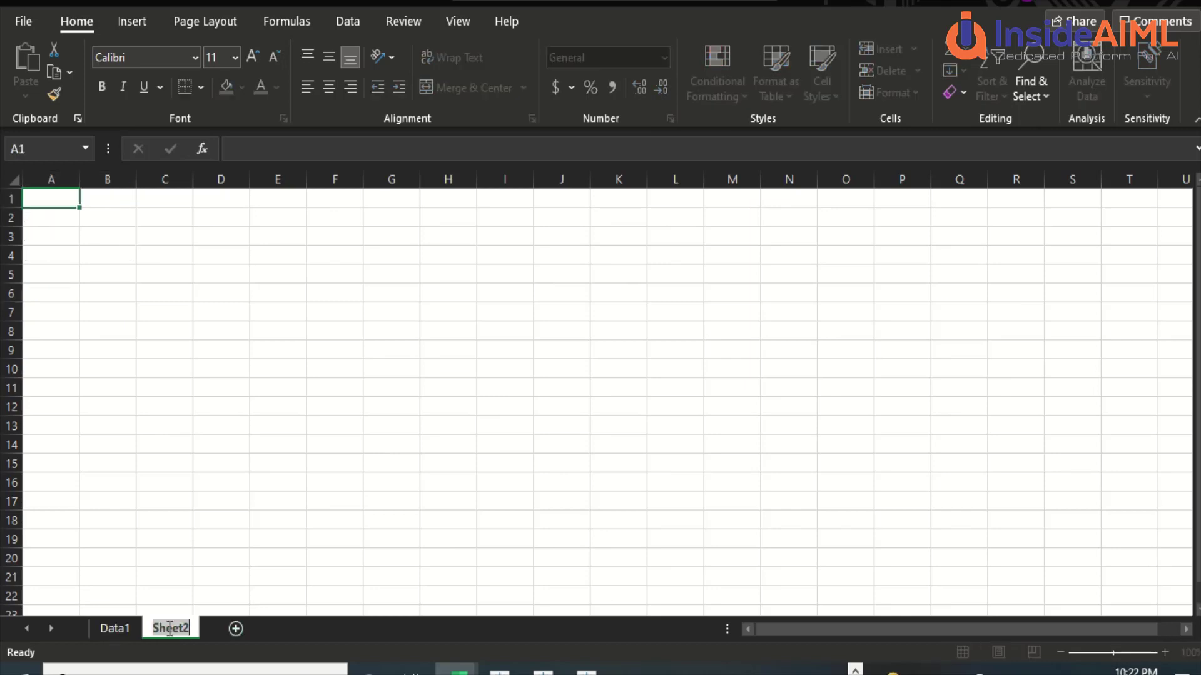
{"action": "type", "text": "Date"}
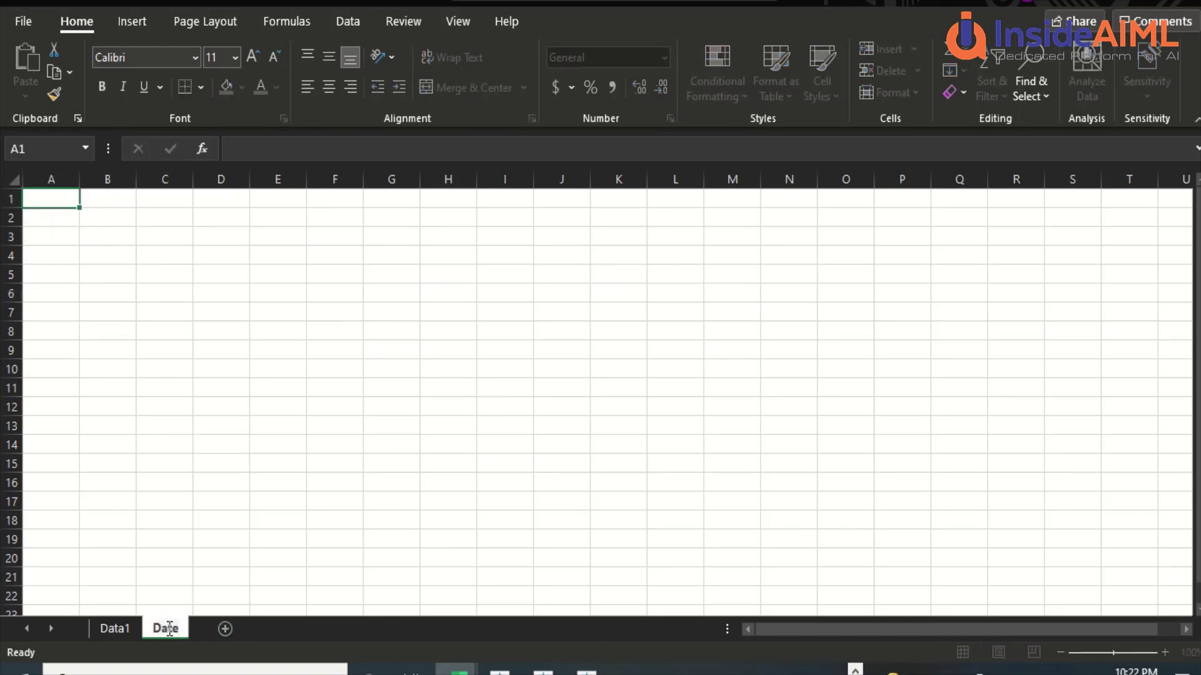
{"action": "key", "text": "BackSpace"}
{"action": "type", "text": "a"}
{"action": "type", "text": "2"}
{"action": "key", "text": "Return"}
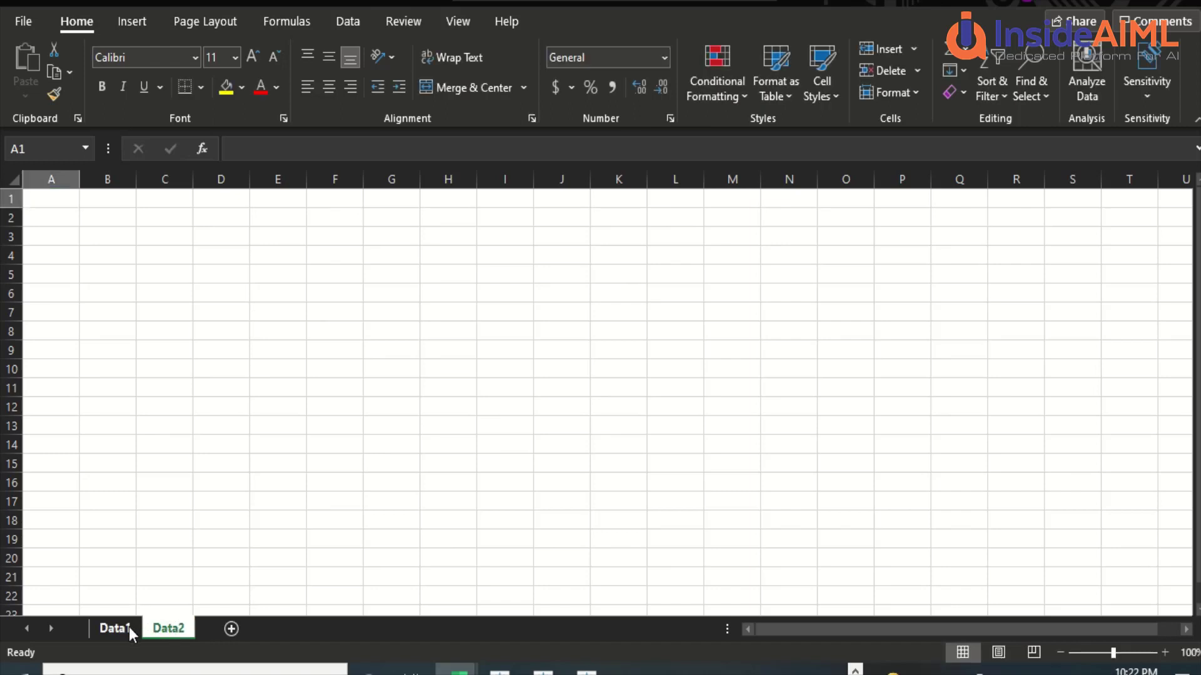
- Copy the Name and Score table A1:B7 from the Data1 sheet into the Data2 sheet at A1
{"action": "left_click", "coordinate": [124, 628]}
{"action": "left_click_drag", "start_coordinate": [45, 198], "coordinate": [118, 308]}
{"action": "key", "text": "ctrl+c"}
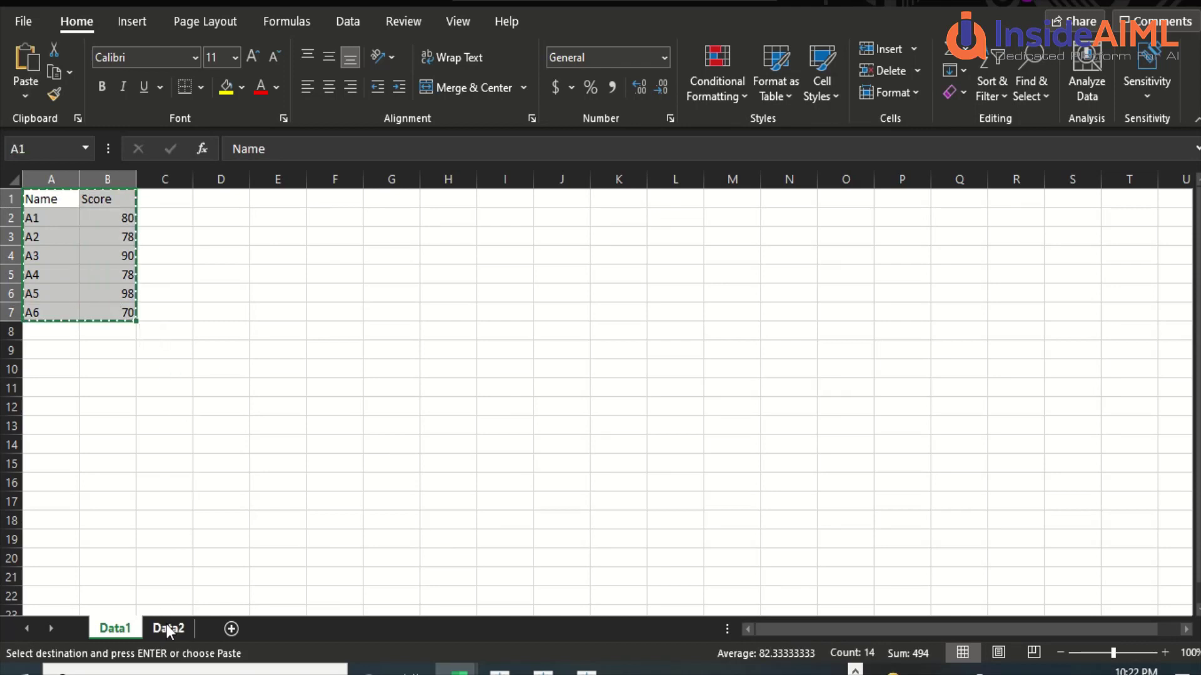
{"action": "left_click", "coordinate": [167, 627]}
{"action": "key", "text": "ctrl+v"}
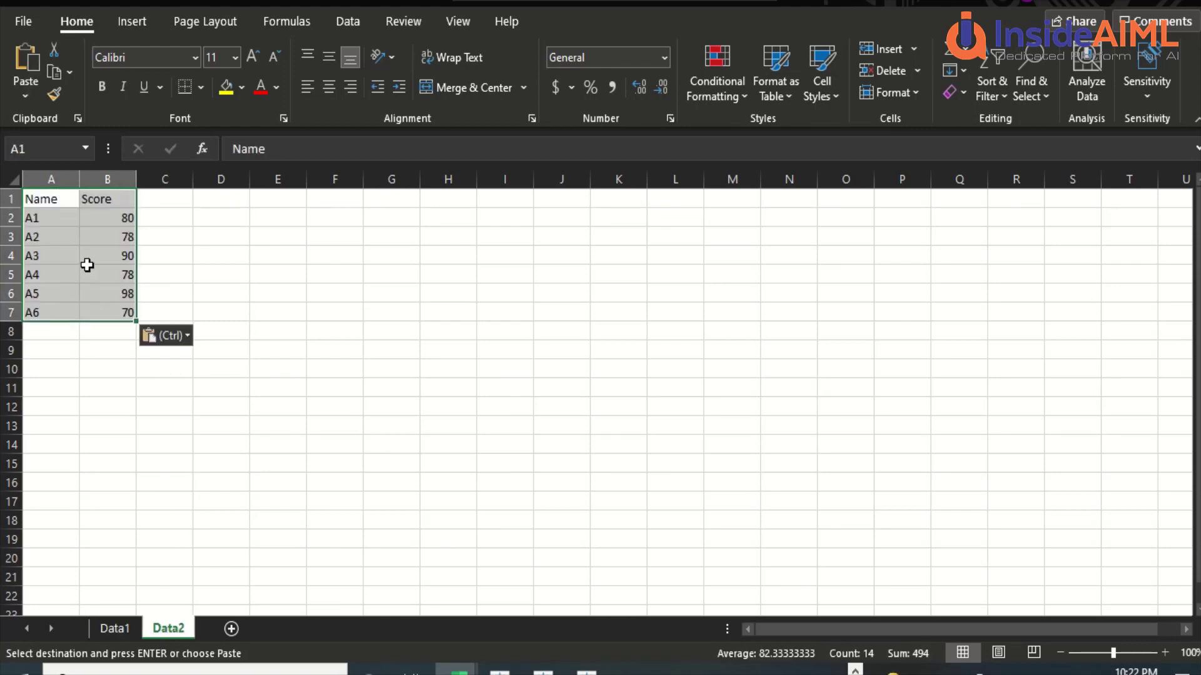
- Change the names in cells A2 to A7 of the Data2 sheet to the series B1 through B6
{"action": "double_click", "coordinate": [39, 218]}
{"action": "left_click_drag", "start_coordinate": [32, 218], "coordinate": [27, 237]}
{"action": "type", "text": "B"}
{"action": "key", "text": "Return"}
{"action": "double_click", "coordinate": [31, 237]}
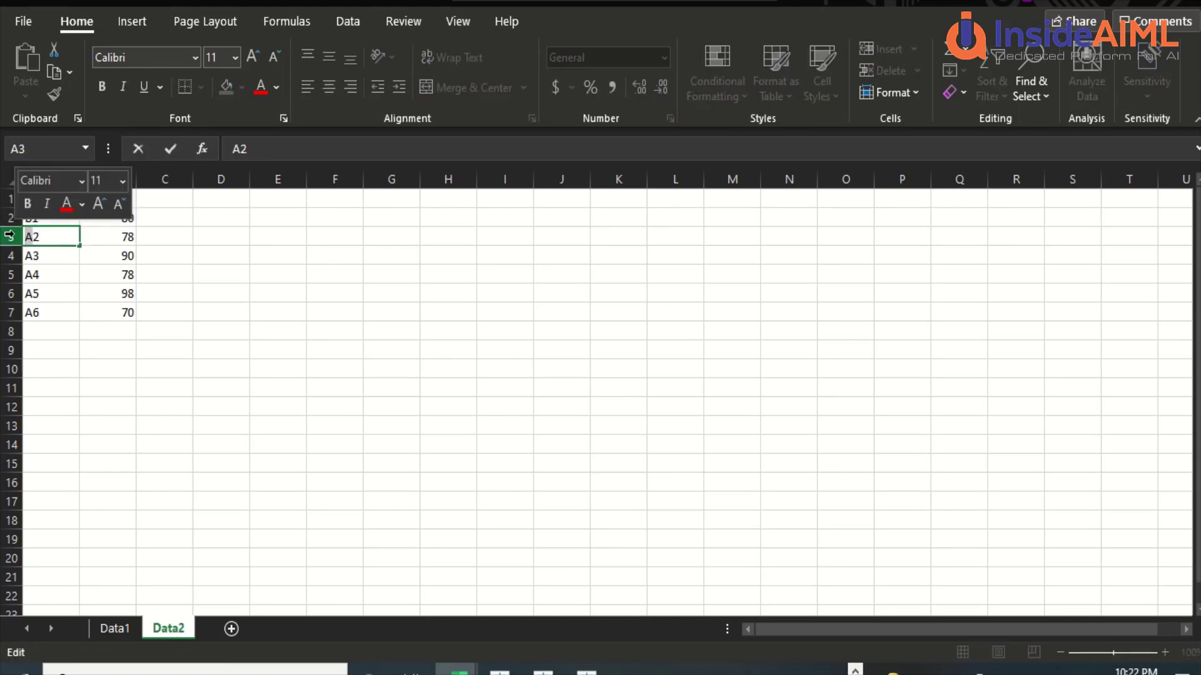
{"action": "type", "text": "B"}
{"action": "left_click", "coordinate": [53, 220]}
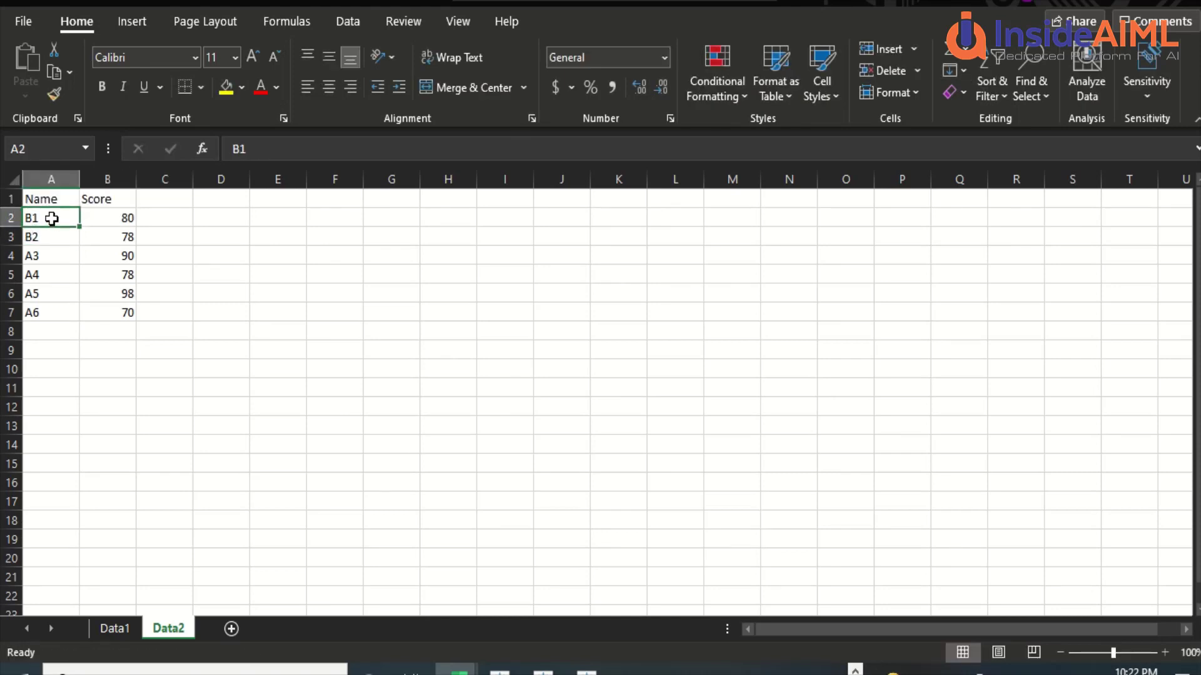
{"action": "left_click_drag", "start_coordinate": [64, 218], "coordinate": [35, 316]}
- Set the scores in cells B2 to B7 of the Data2 sheet to 89, 76, 75, 93, 89 and 67, and save the workbook
{"action": "left_click", "coordinate": [128, 220]}
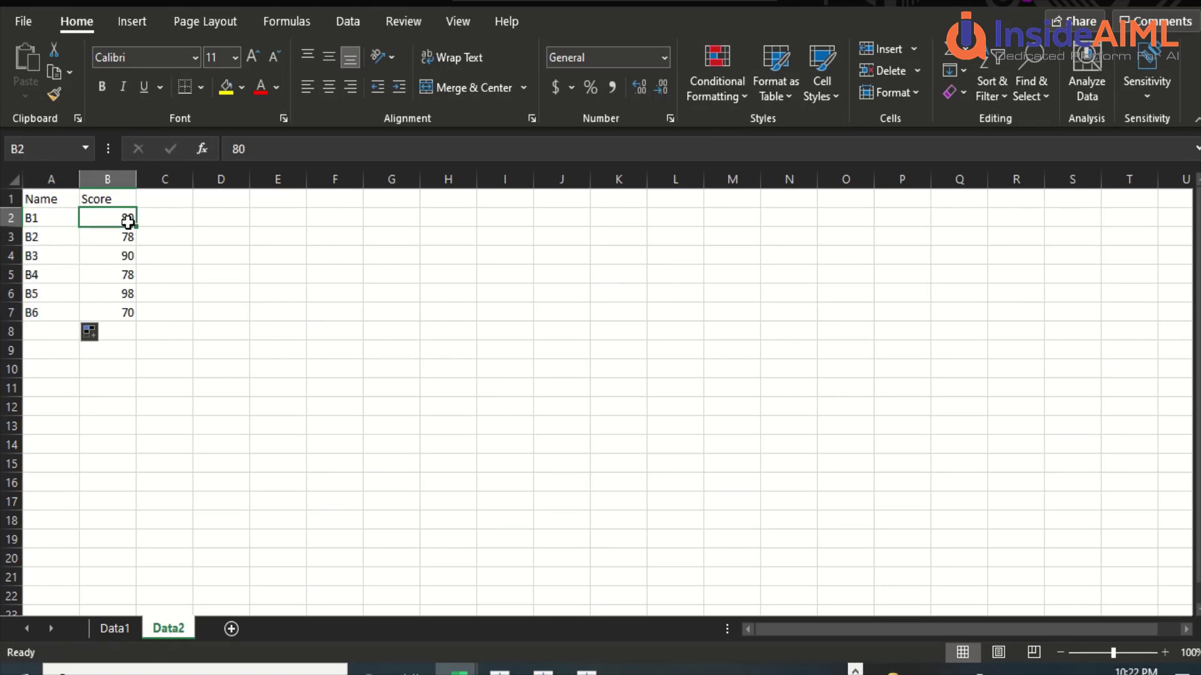
{"action": "type", "text": "89"}
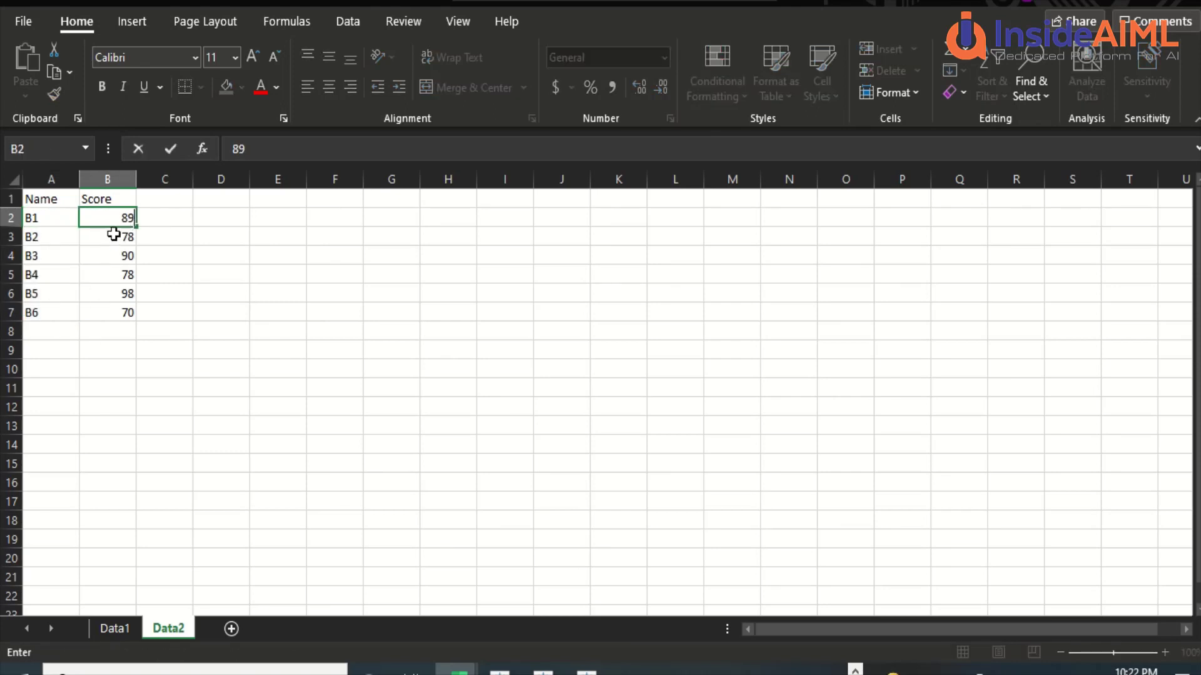
{"action": "left_click", "coordinate": [112, 236]}
{"action": "type", "text": "76"}
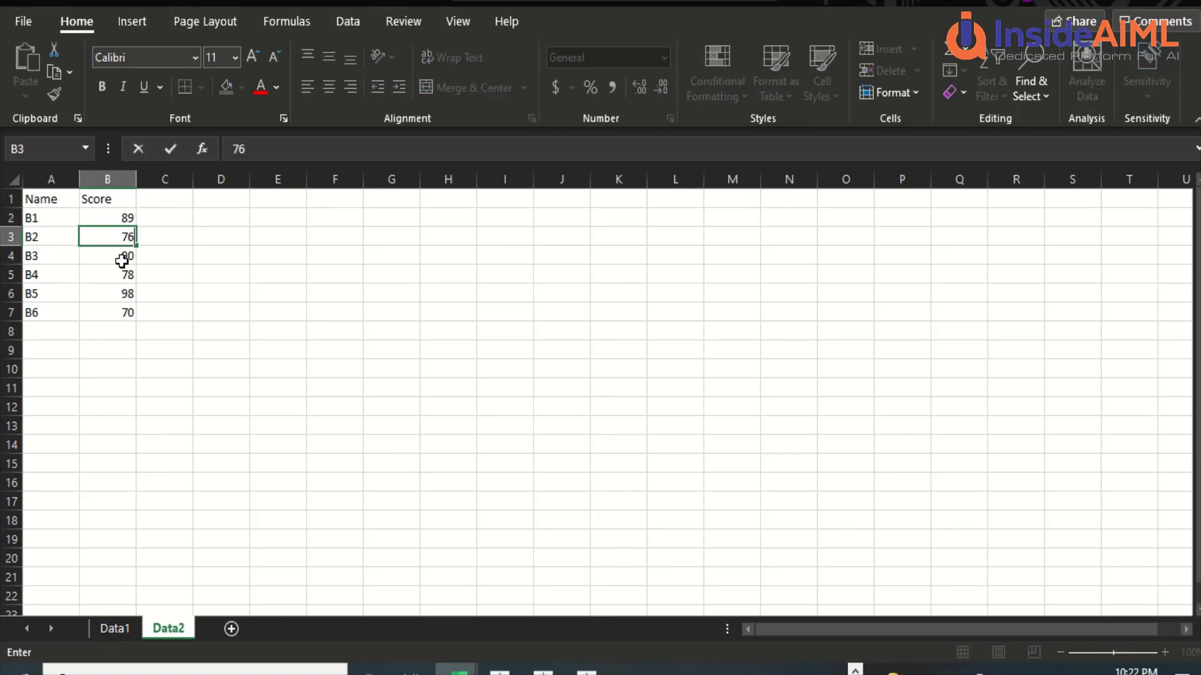
{"action": "left_click", "coordinate": [123, 259]}
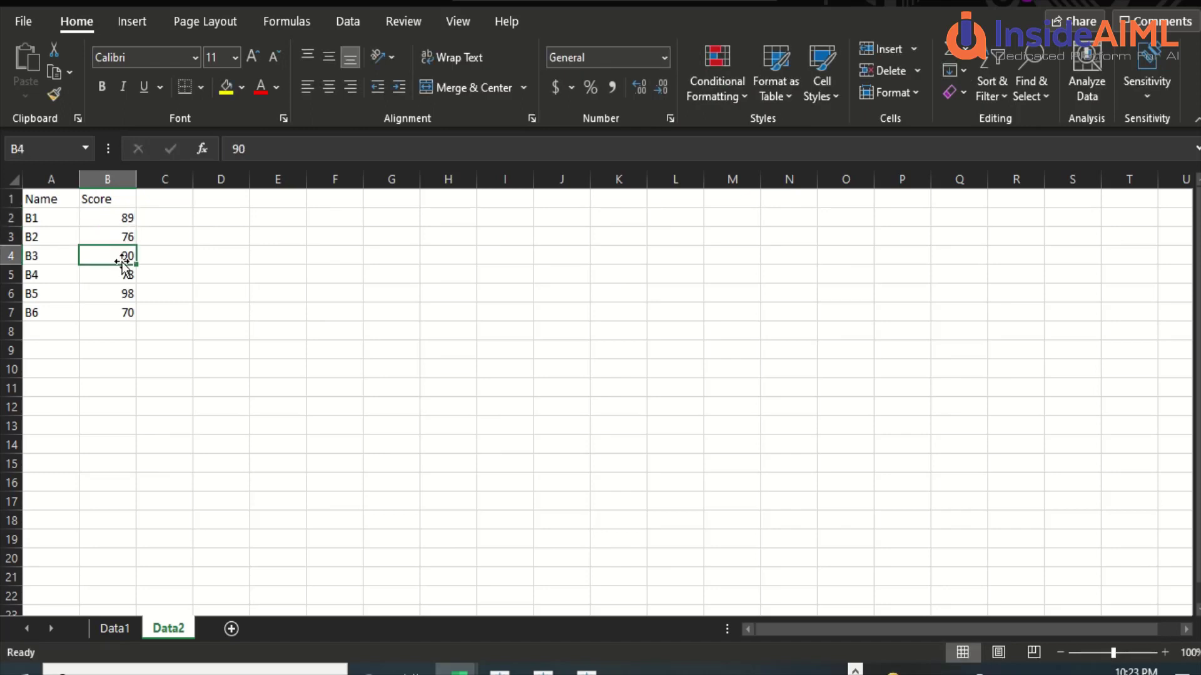
{"action": "type", "text": "75"}
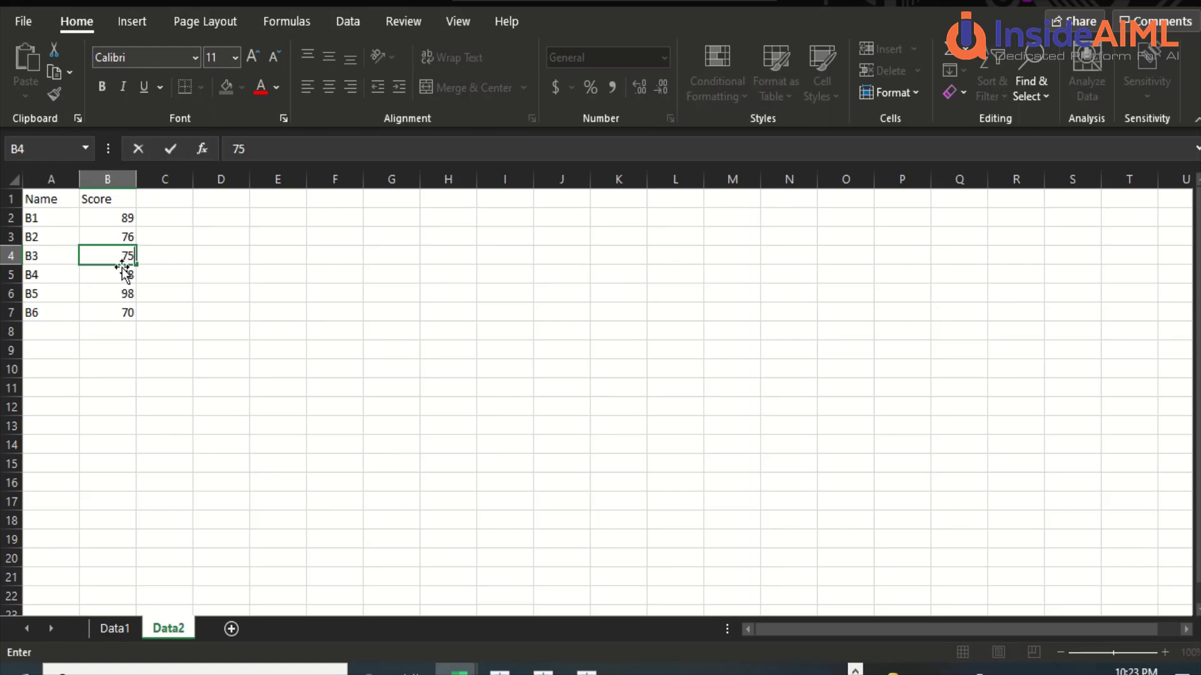
{"action": "left_click", "coordinate": [123, 276]}
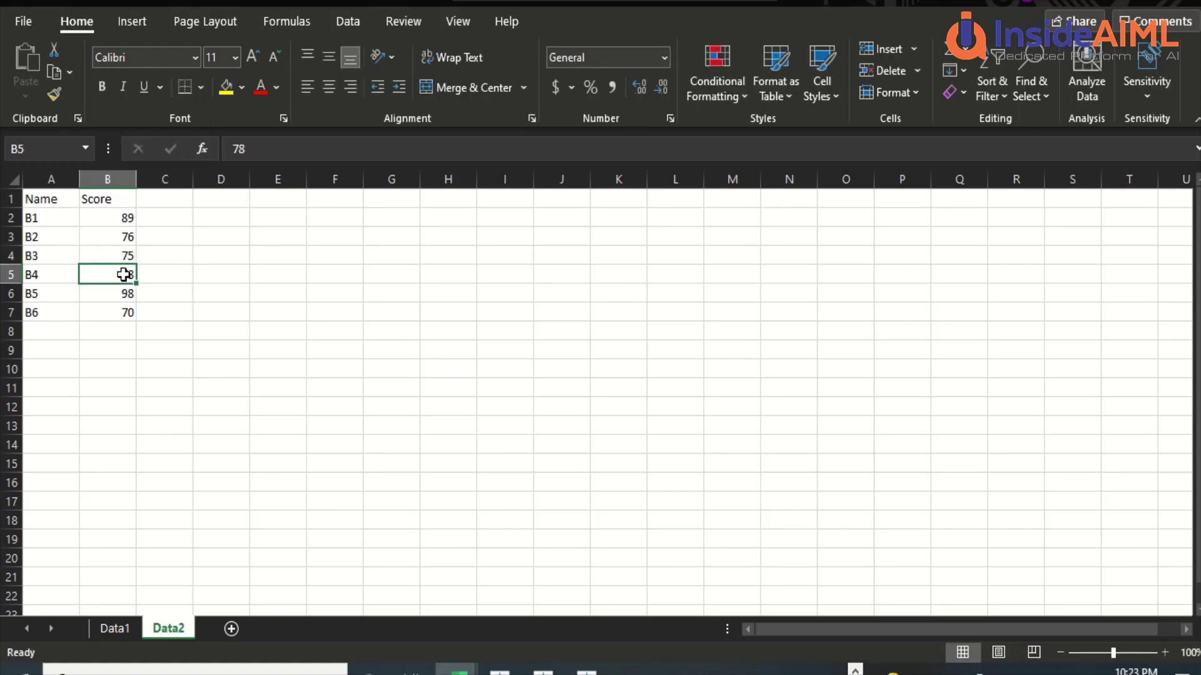
{"action": "type", "text": "93"}
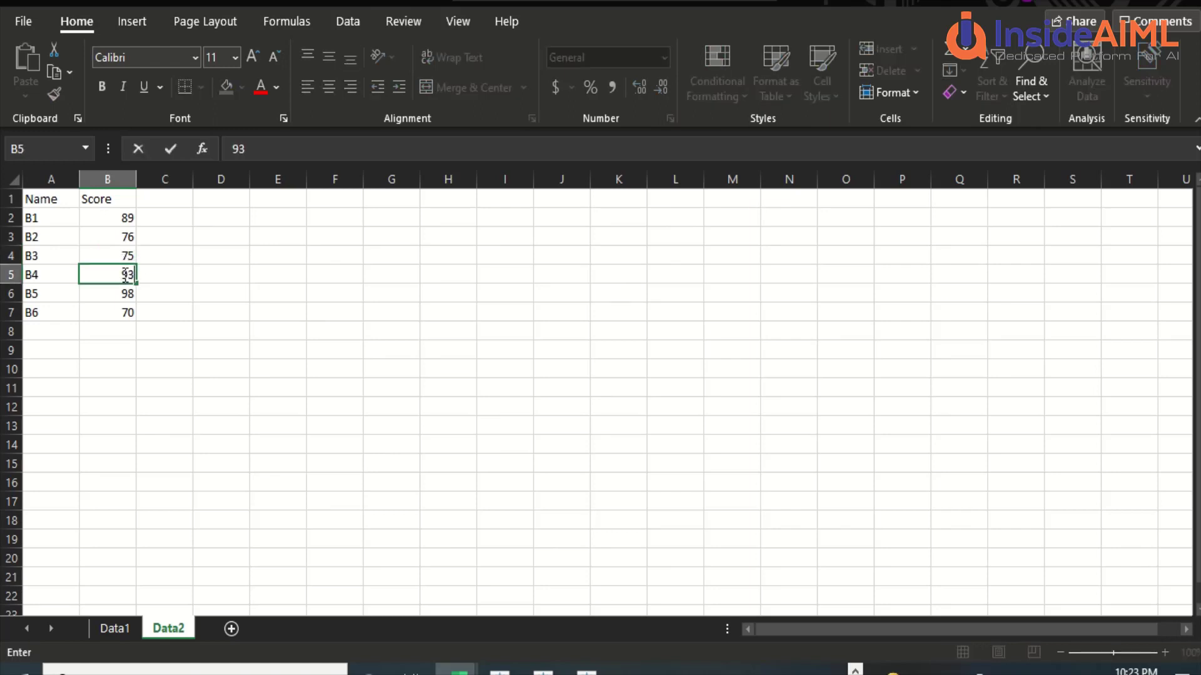
{"action": "left_click", "coordinate": [120, 295]}
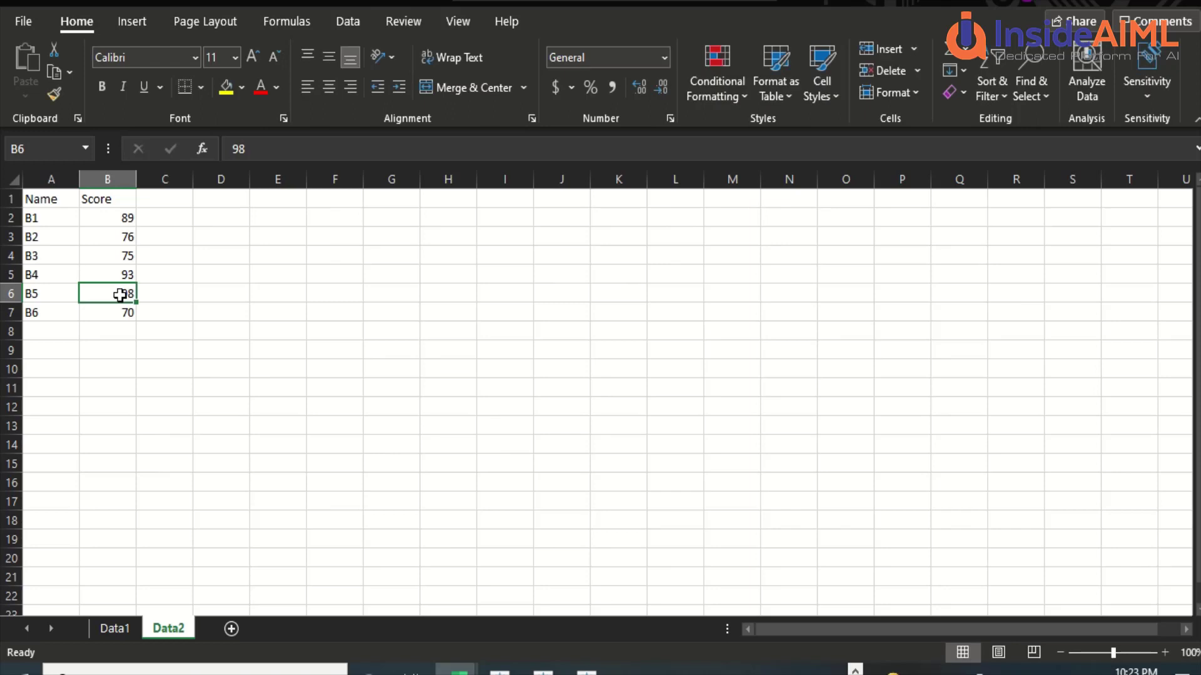
{"action": "type", "text": "89"}
{"action": "left_click", "coordinate": [119, 313]}
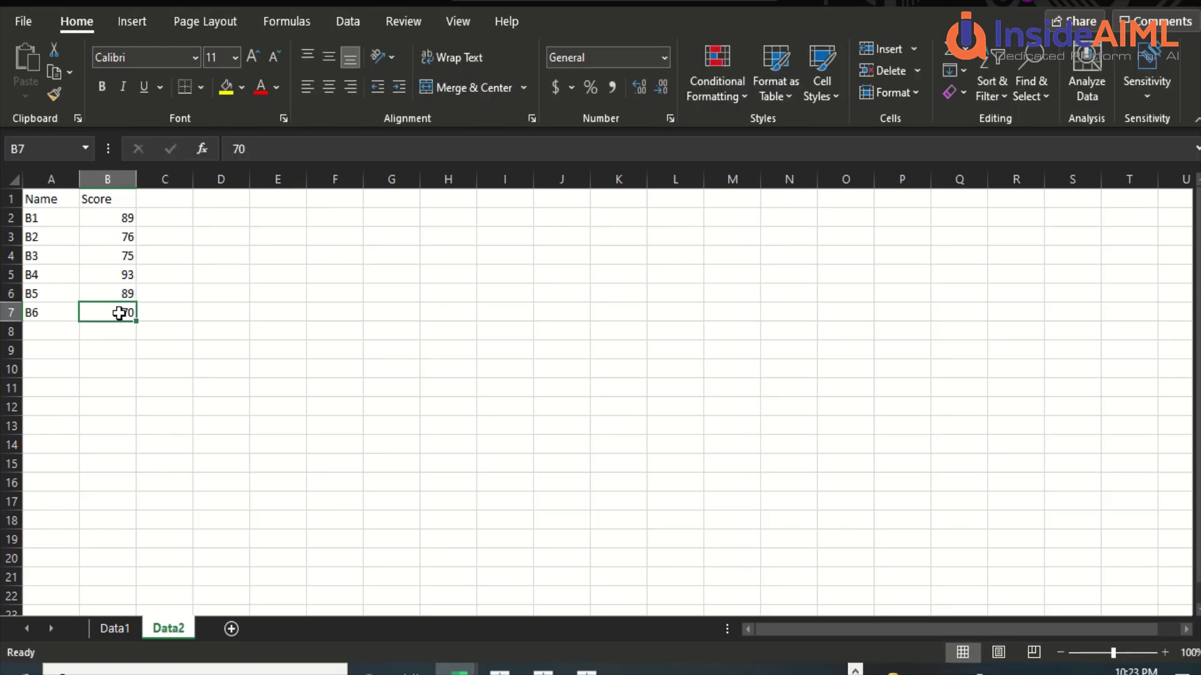
{"action": "type", "text": "67"}
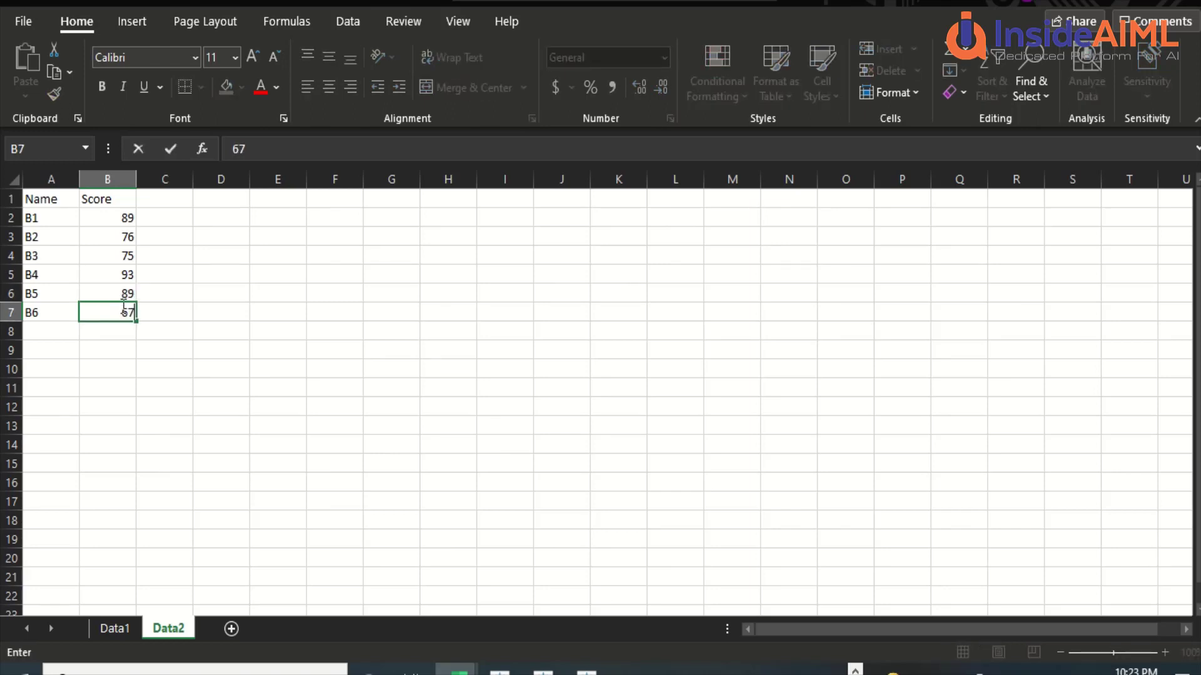
{"action": "left_click", "coordinate": [123, 281]}
{"action": "key", "text": "ctrl+s"}
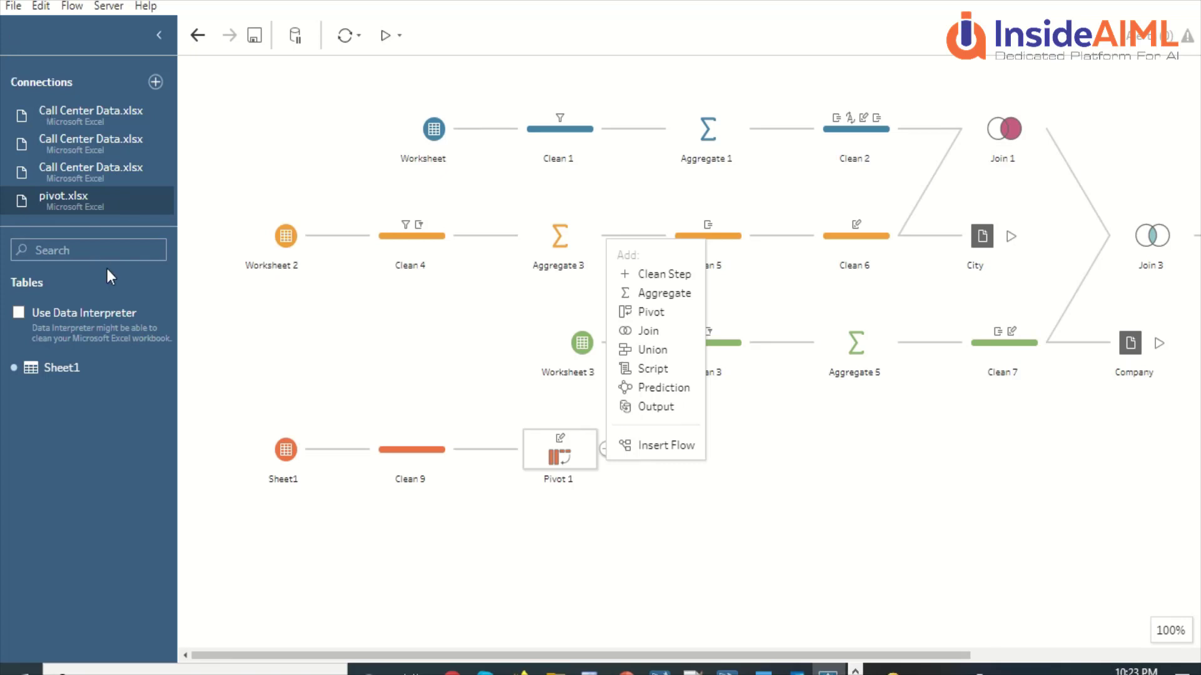
- Switch to Tableau Prep and connect the flow to the Microsoft Excel file "Union" in the Data folder
{"action": "left_click", "coordinate": [155, 84]}
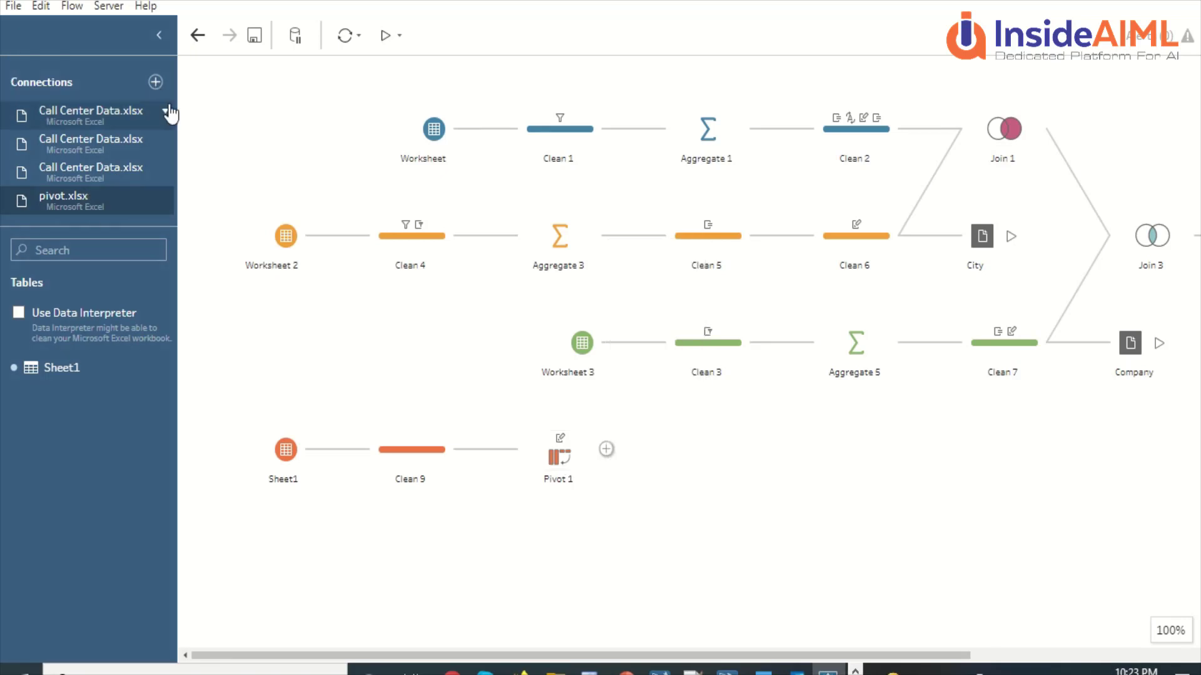
{"action": "left_click", "coordinate": [156, 85]}
{"action": "left_click", "coordinate": [246, 198]}
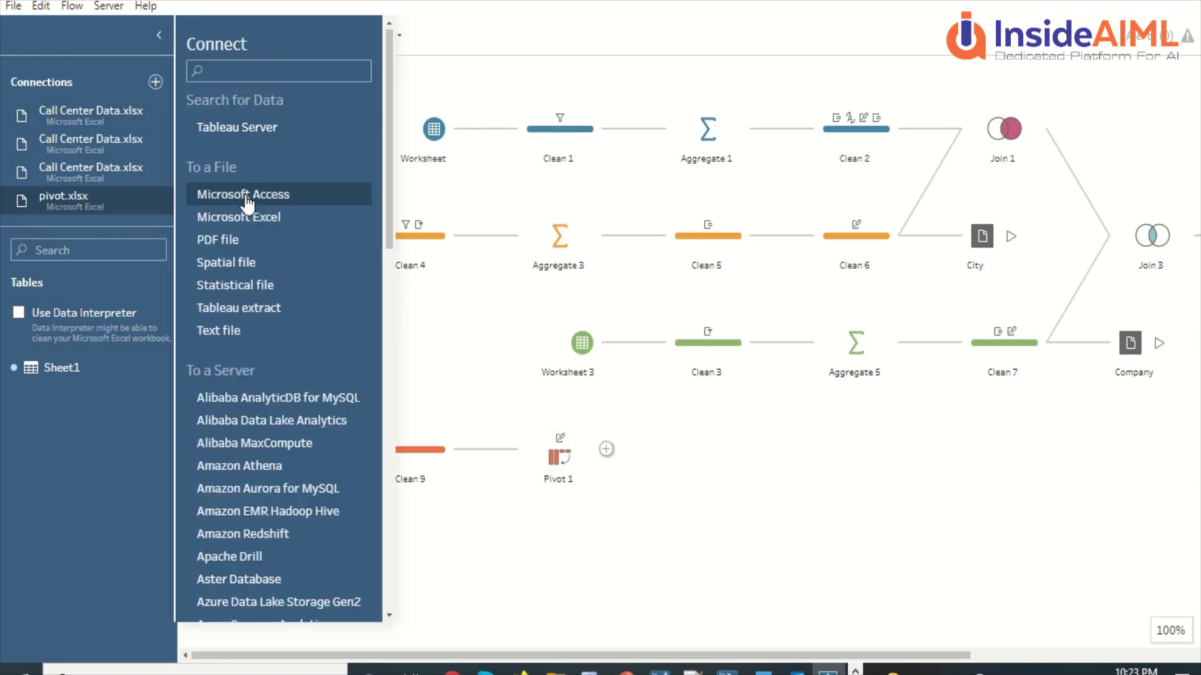
{"action": "left_click", "coordinate": [247, 219]}
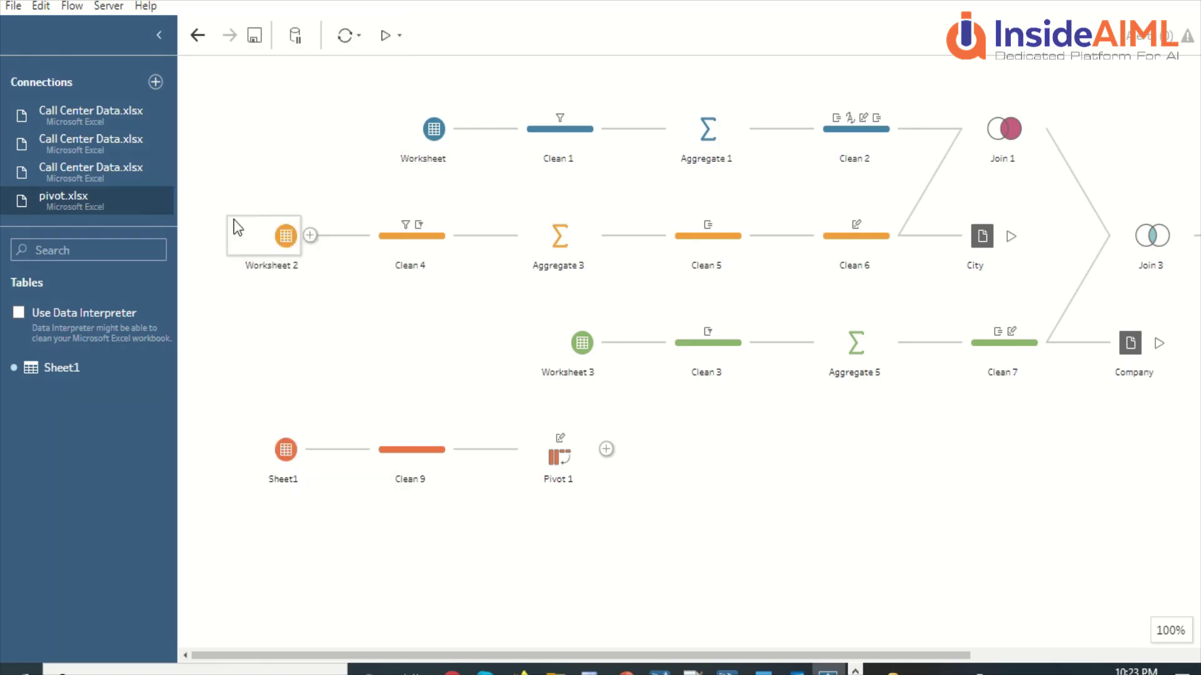
{"action": "left_click", "coordinate": [199, 194]}
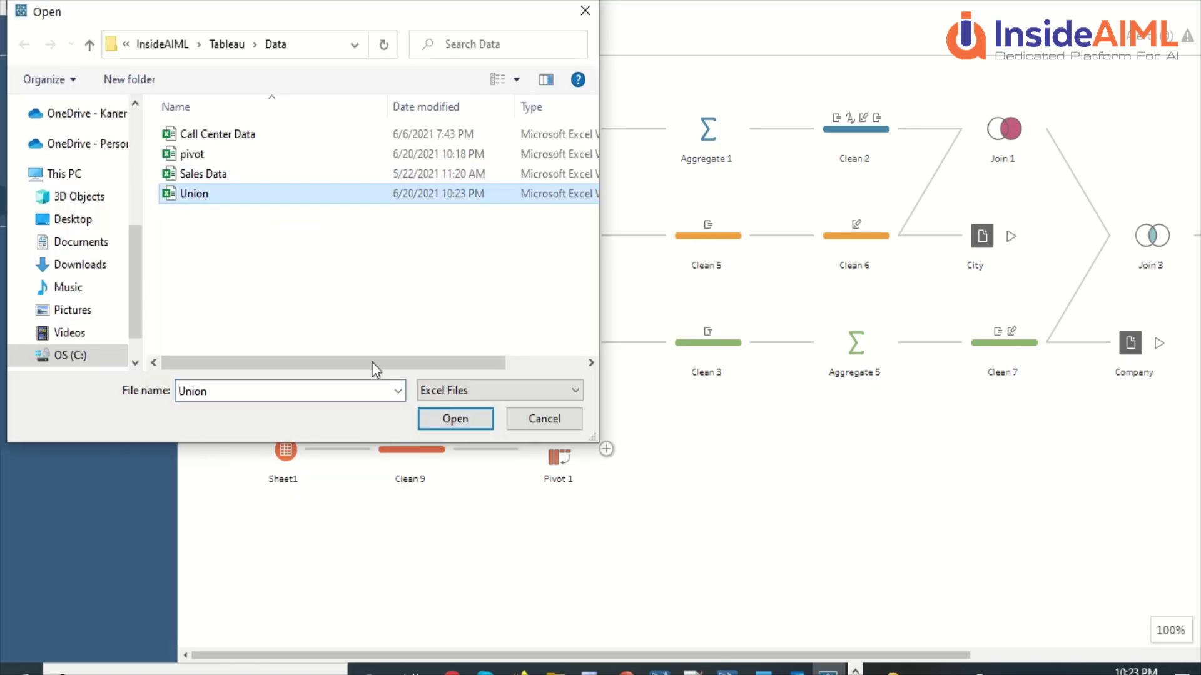
{"action": "left_click", "coordinate": [446, 416]}
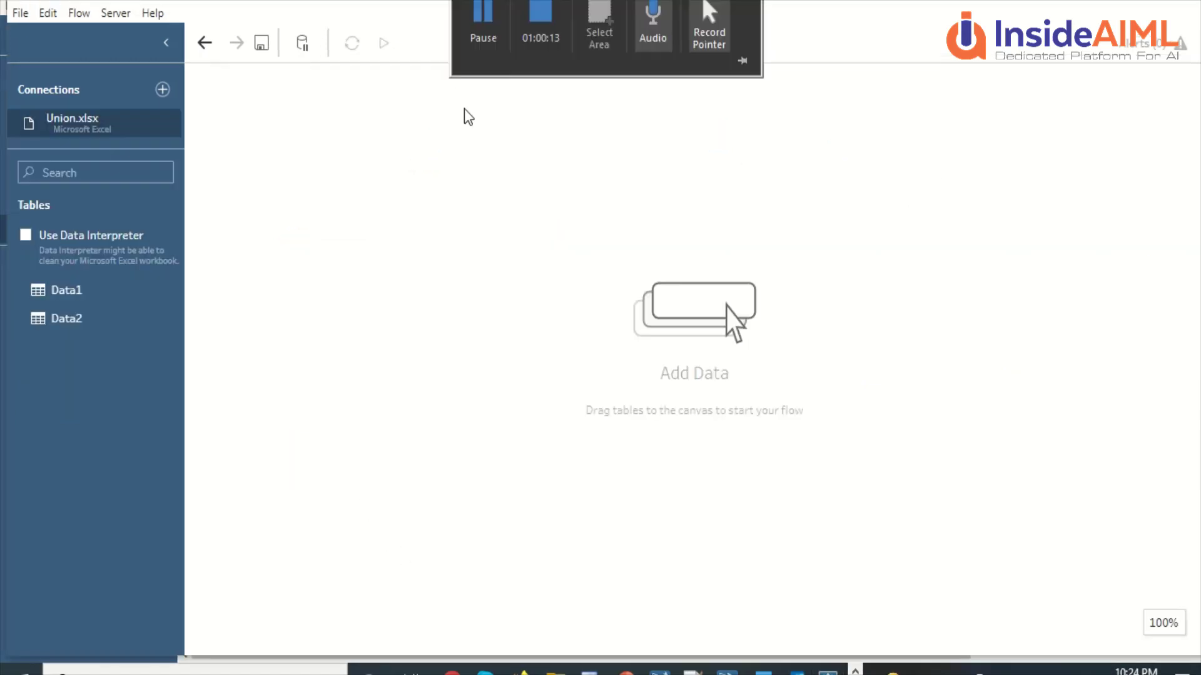
- Add the Data1 and Data2 tables of Union.xlsx to the empty flow as two separate input steps
{"action": "left_click_drag", "start_coordinate": [75, 295], "coordinate": [330, 215]}
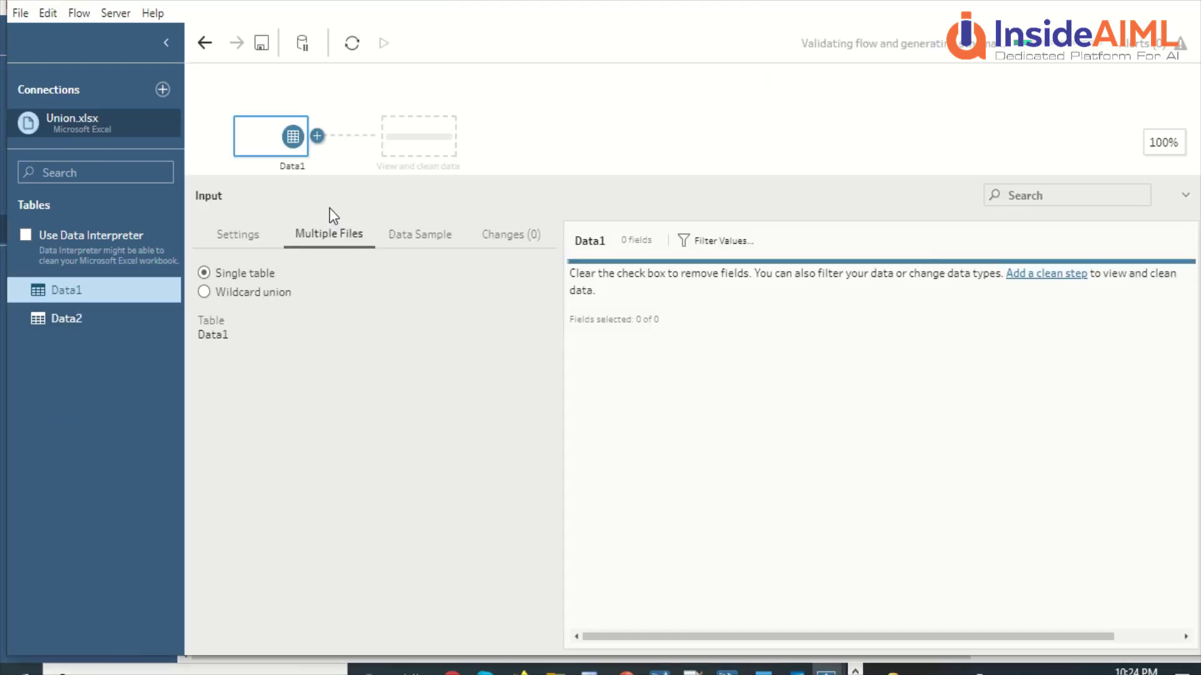
{"action": "left_click_drag", "start_coordinate": [67, 319], "coordinate": [557, 140]}
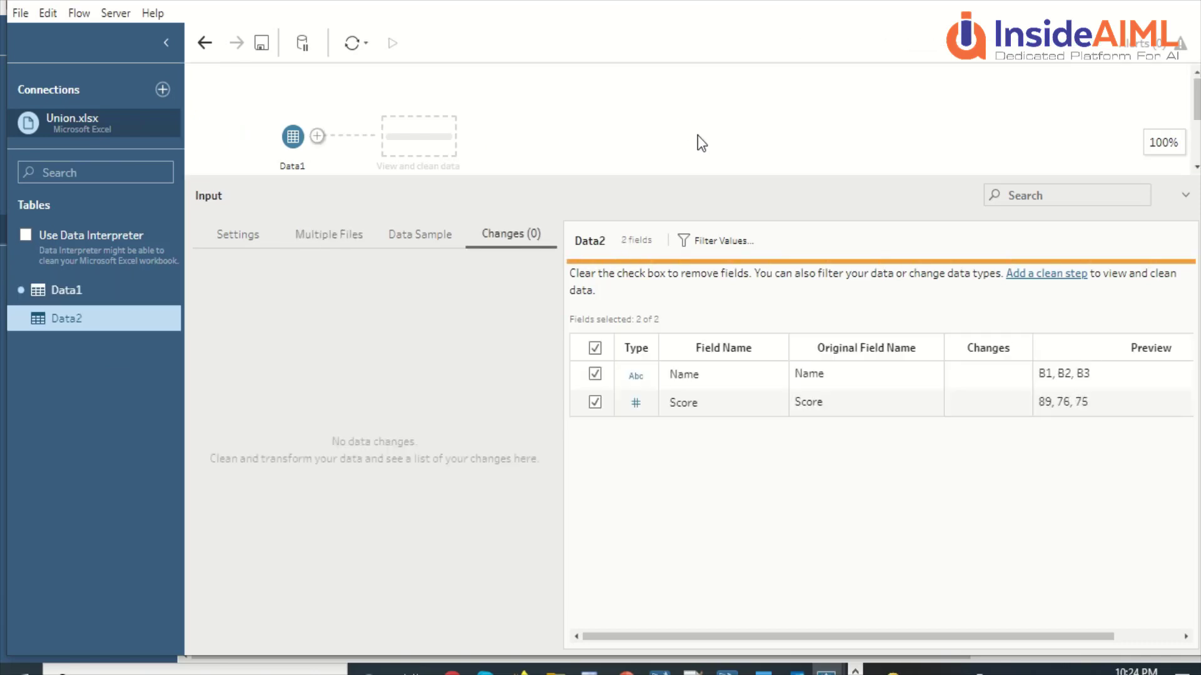
{"action": "left_click", "coordinate": [647, 142]}
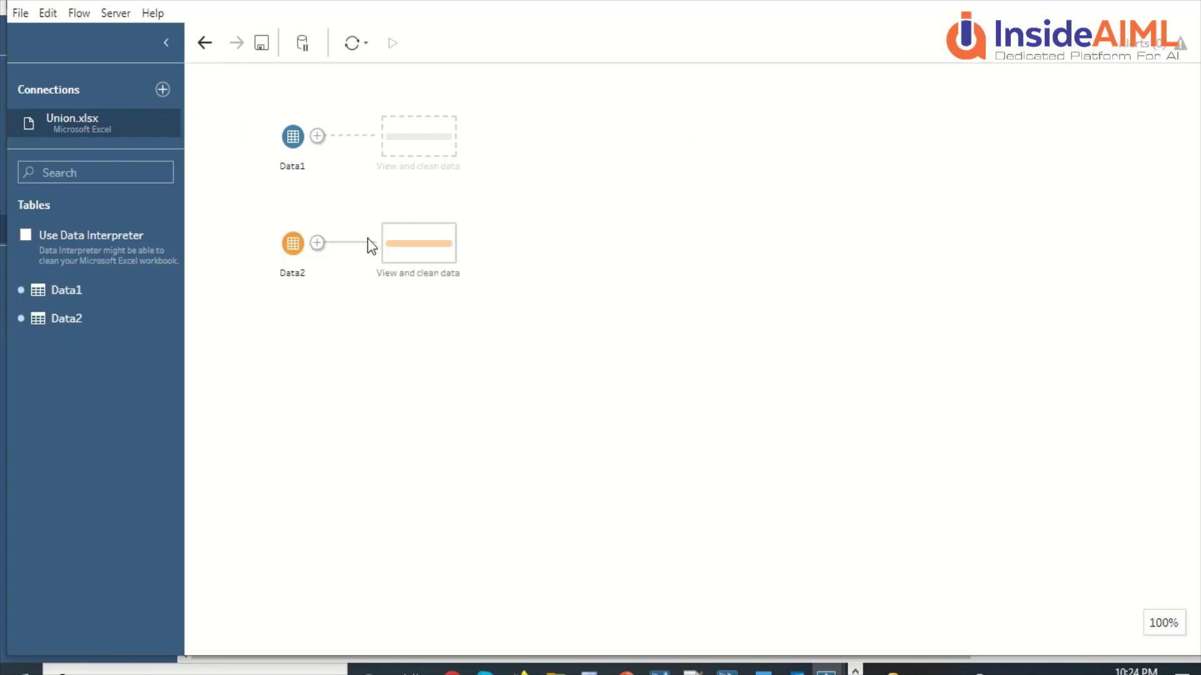
- Add a Union step after the Data1 input and include the Data2 input in that union
{"action": "left_click", "coordinate": [316, 141]}
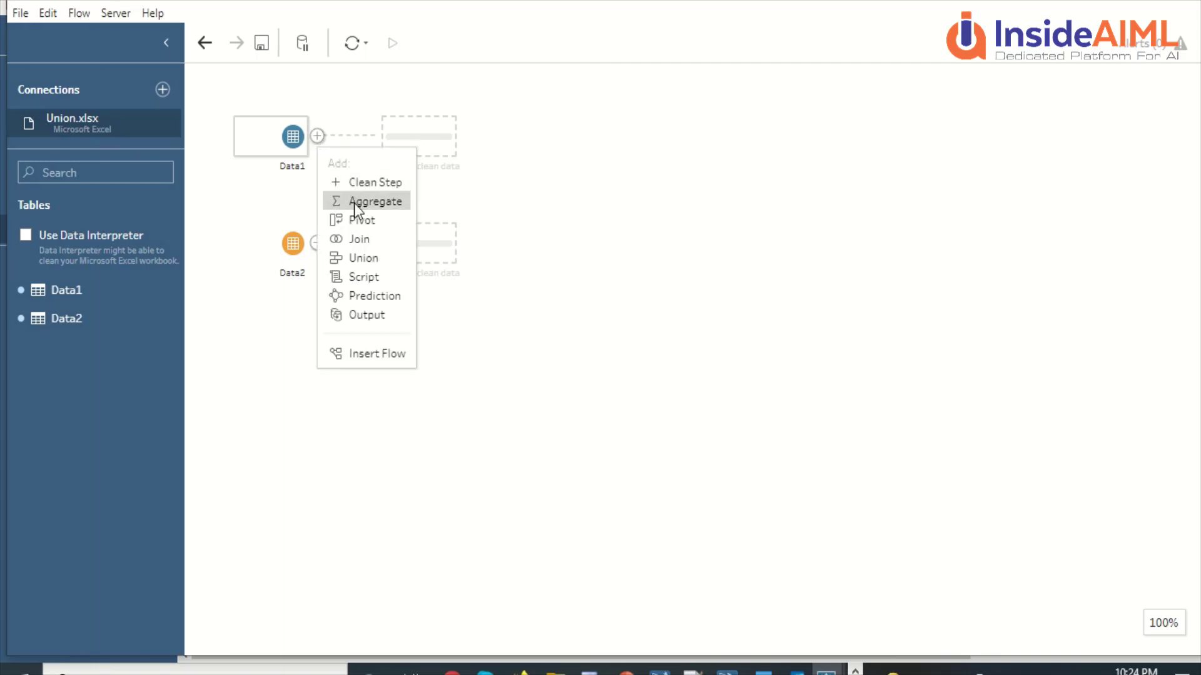
{"action": "left_click", "coordinate": [369, 259]}
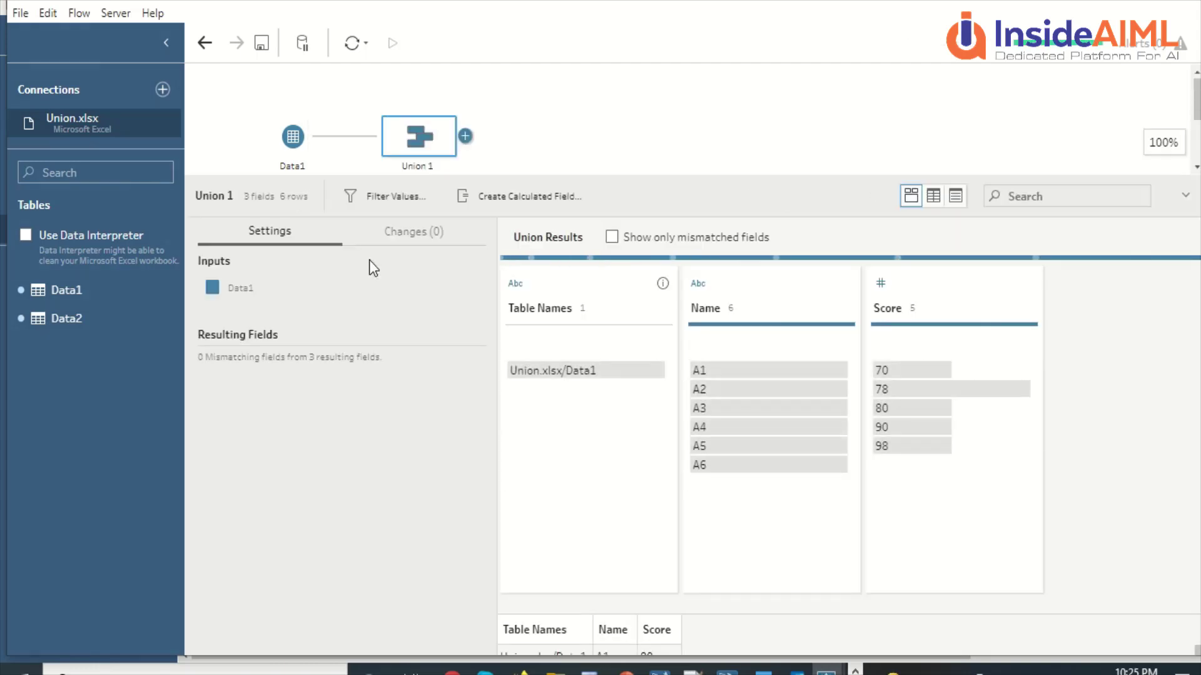
{"action": "scroll", "coordinate": [544, 89], "scroll_direction": "down", "scroll_amount": 2}
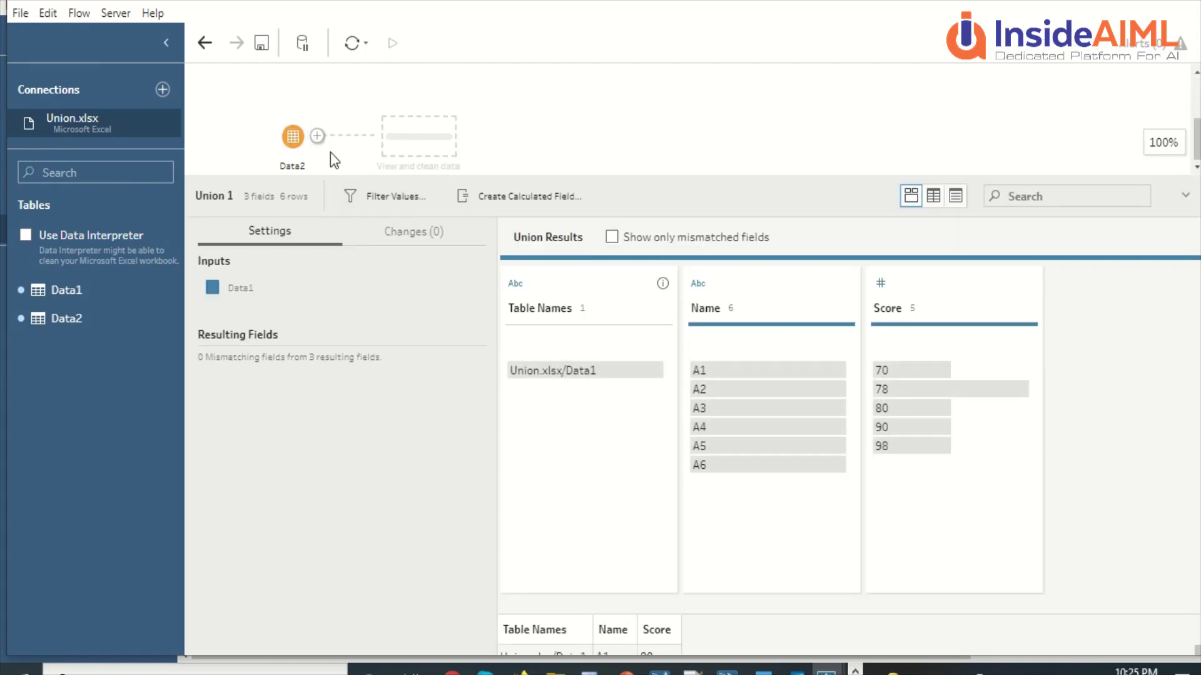
{"action": "left_click_drag", "start_coordinate": [294, 140], "coordinate": [441, 162]}
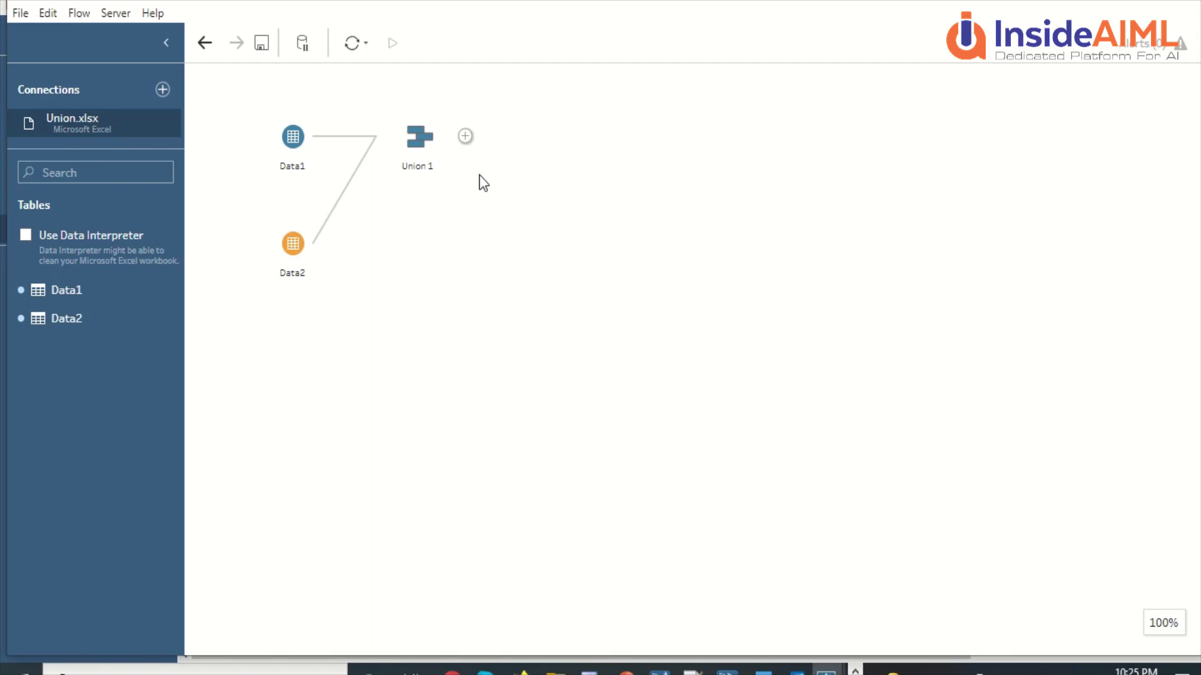
- Add a Clean step after the union and review the combined rows of both steps in the data grid view
{"action": "left_click", "coordinate": [466, 137]}
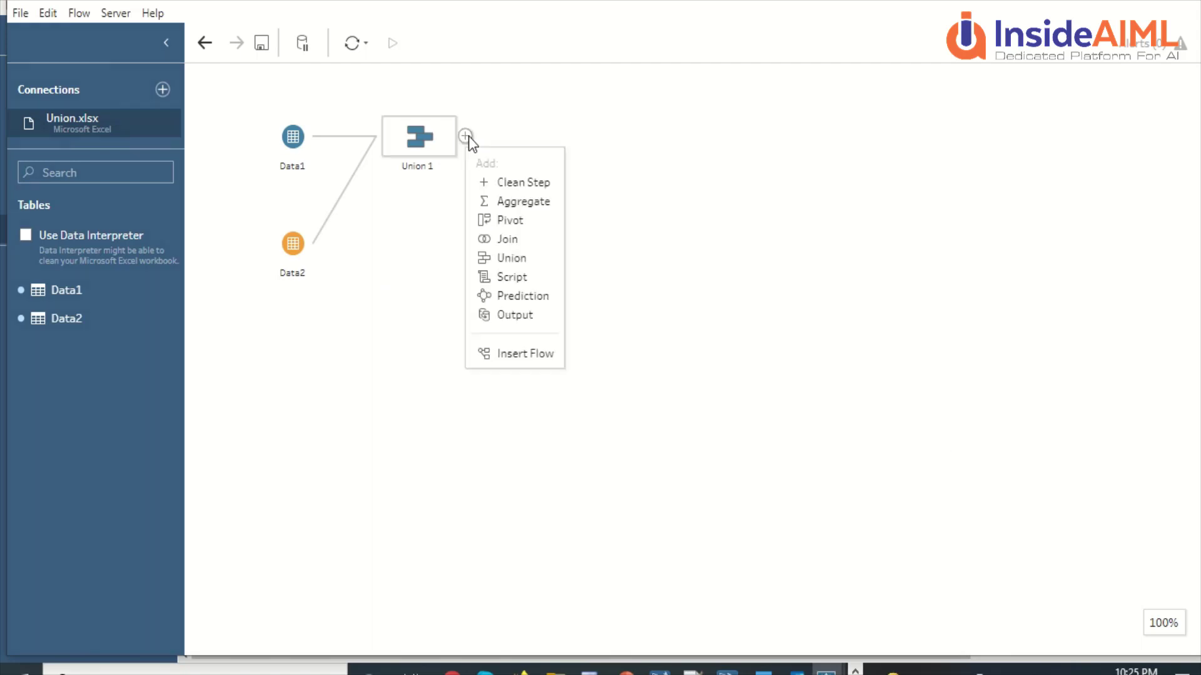
{"action": "left_click", "coordinate": [516, 181]}
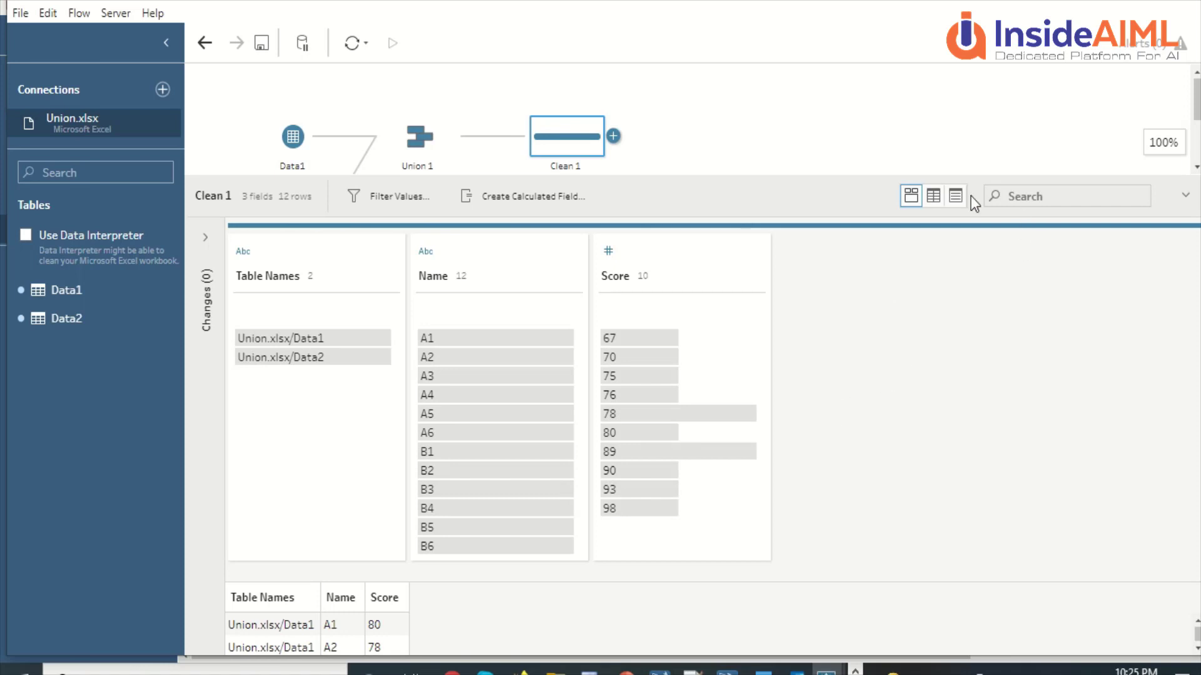
{"action": "left_click", "coordinate": [936, 196]}
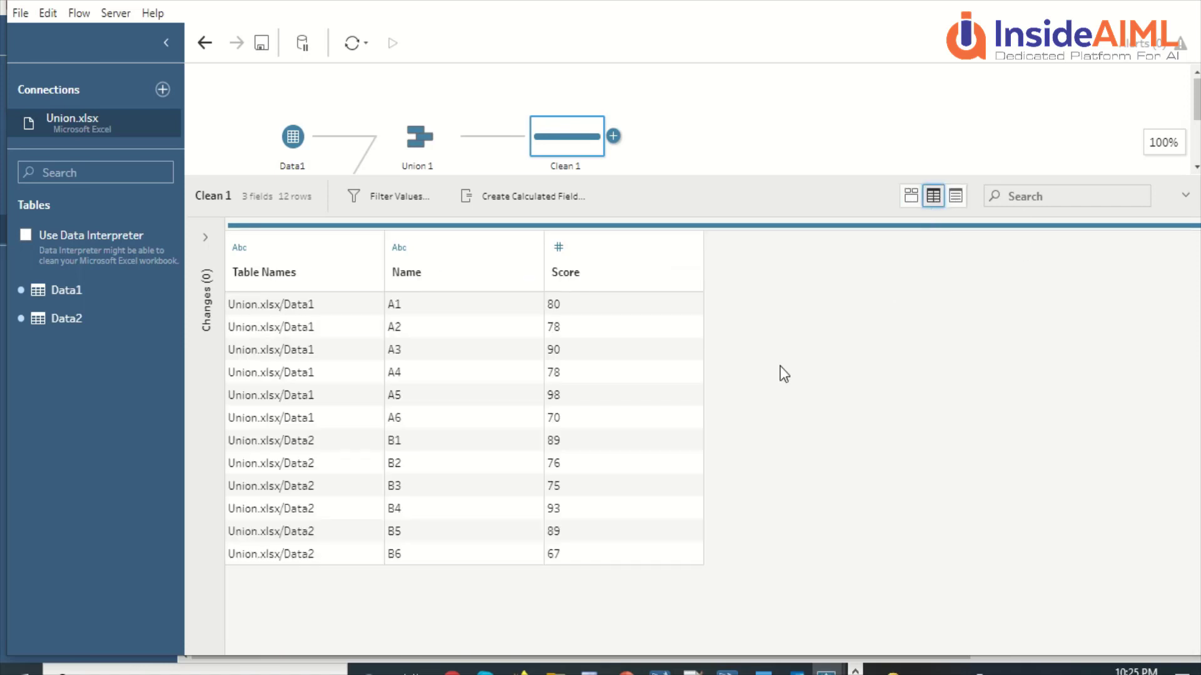
{"action": "left_click", "coordinate": [397, 148]}
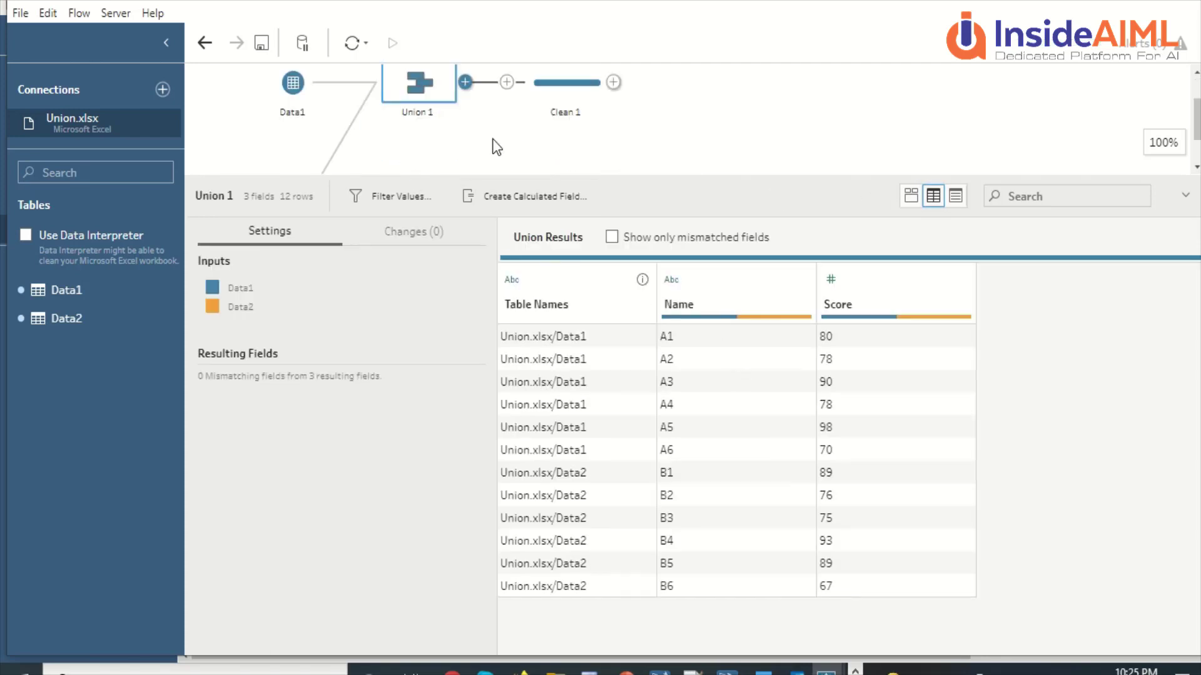
{"action": "scroll", "coordinate": [484, 119], "scroll_direction": "down", "scroll_amount": 3}
{"action": "scroll", "coordinate": [408, 105], "scroll_direction": "up", "scroll_amount": 3}
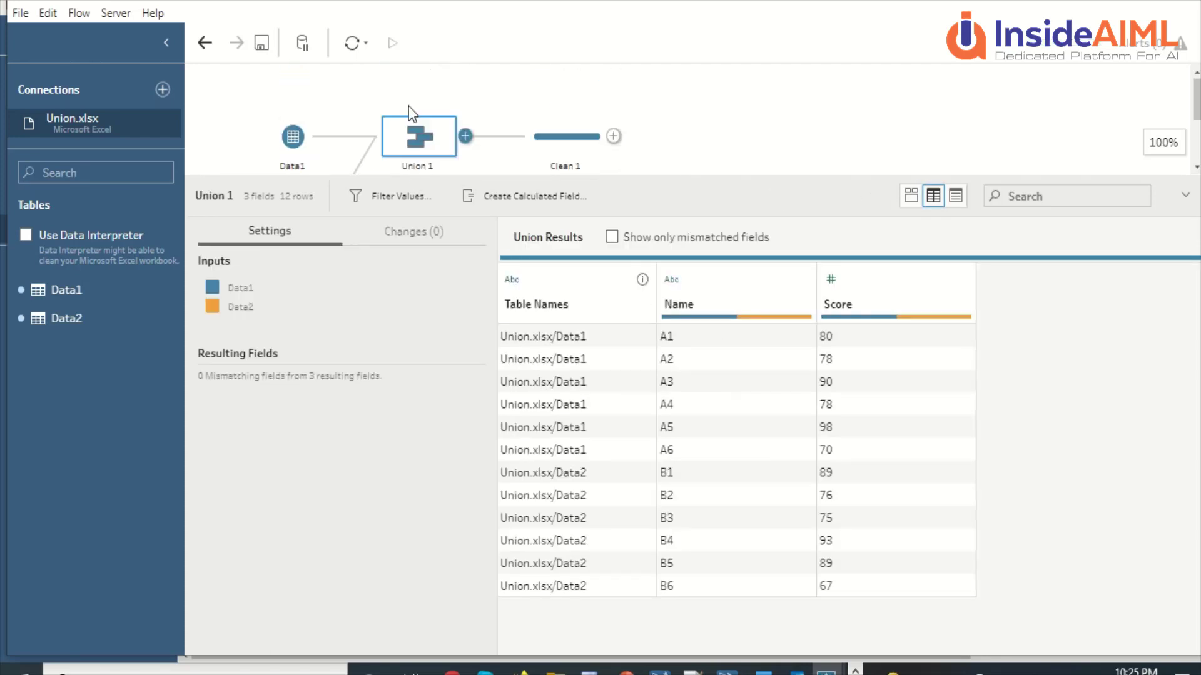
{"action": "left_click", "coordinate": [572, 150]}
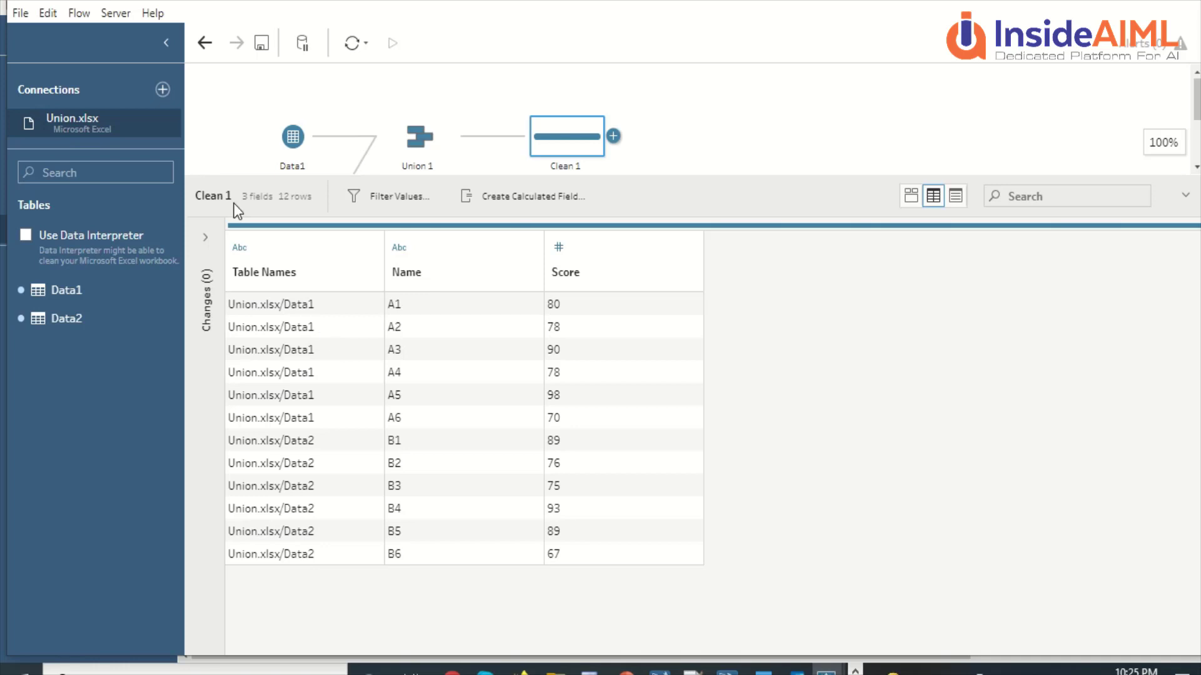
- Save the union flow as "Flow2" in the Flows folder and close its window
{"action": "left_click", "coordinate": [24, 18]}
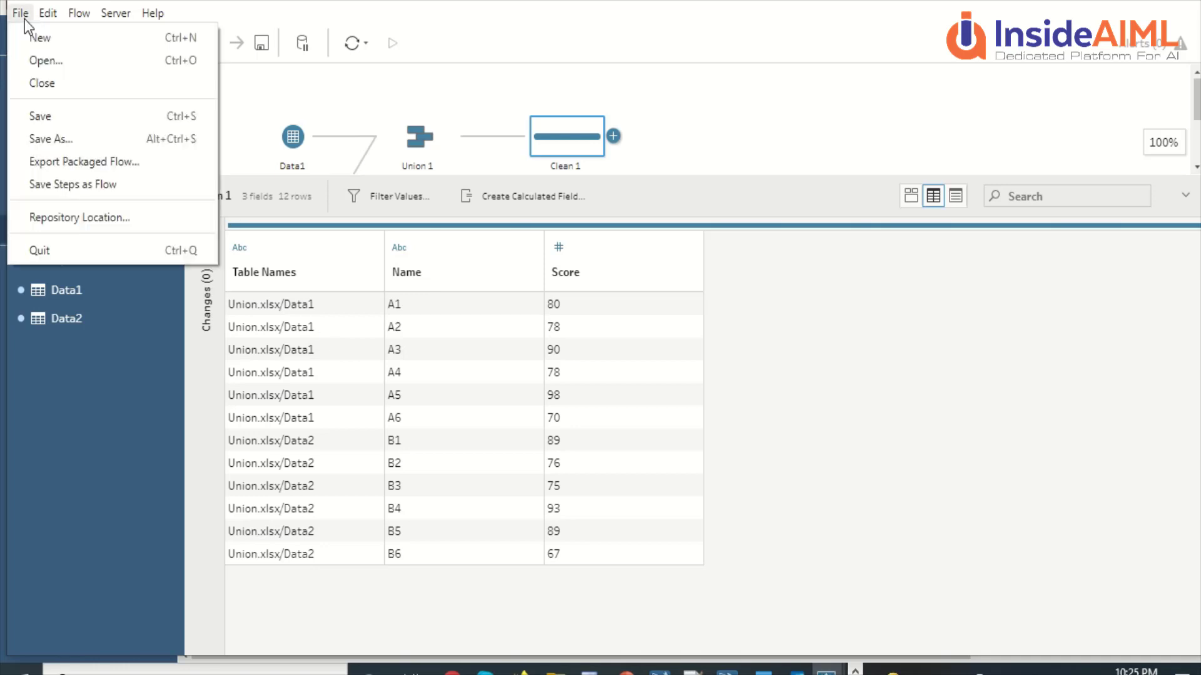
{"action": "left_click", "coordinate": [49, 119]}
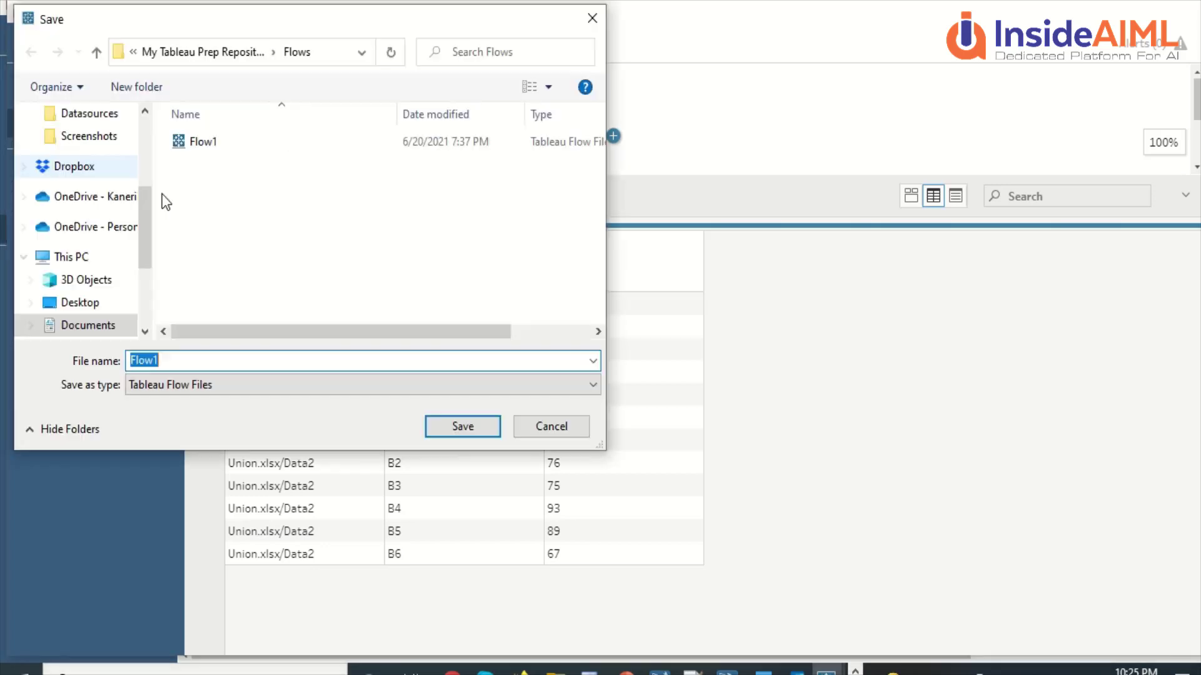
{"action": "left_click", "coordinate": [195, 357]}
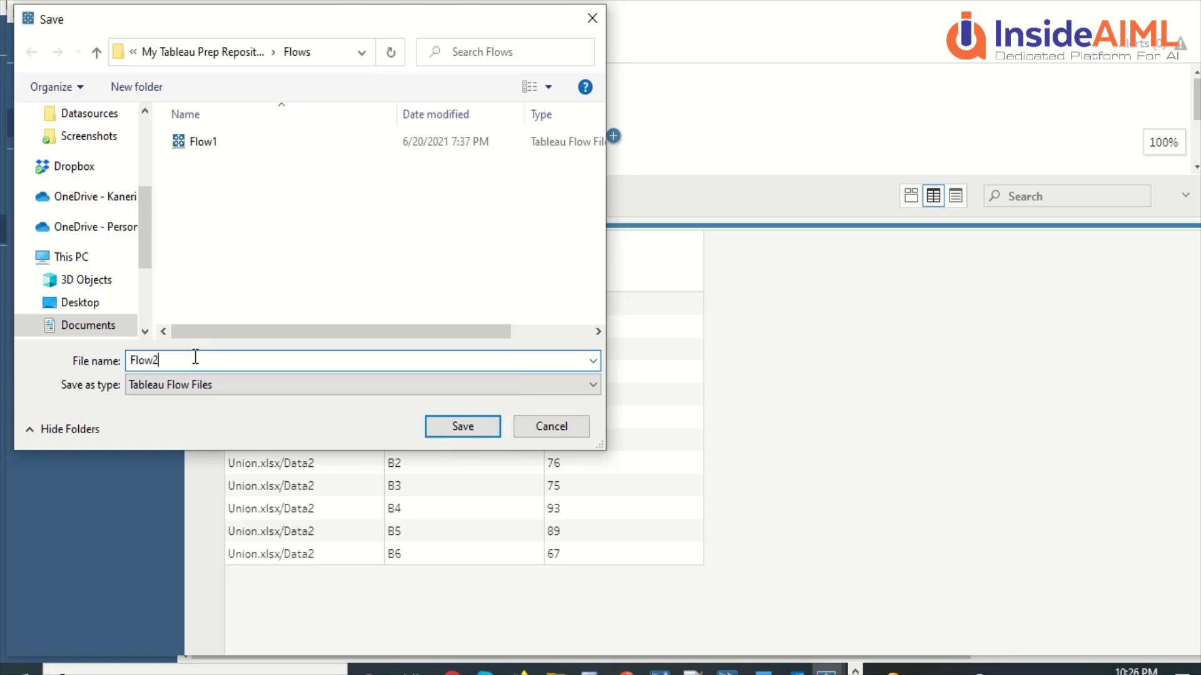
{"action": "type", "text": "2"}
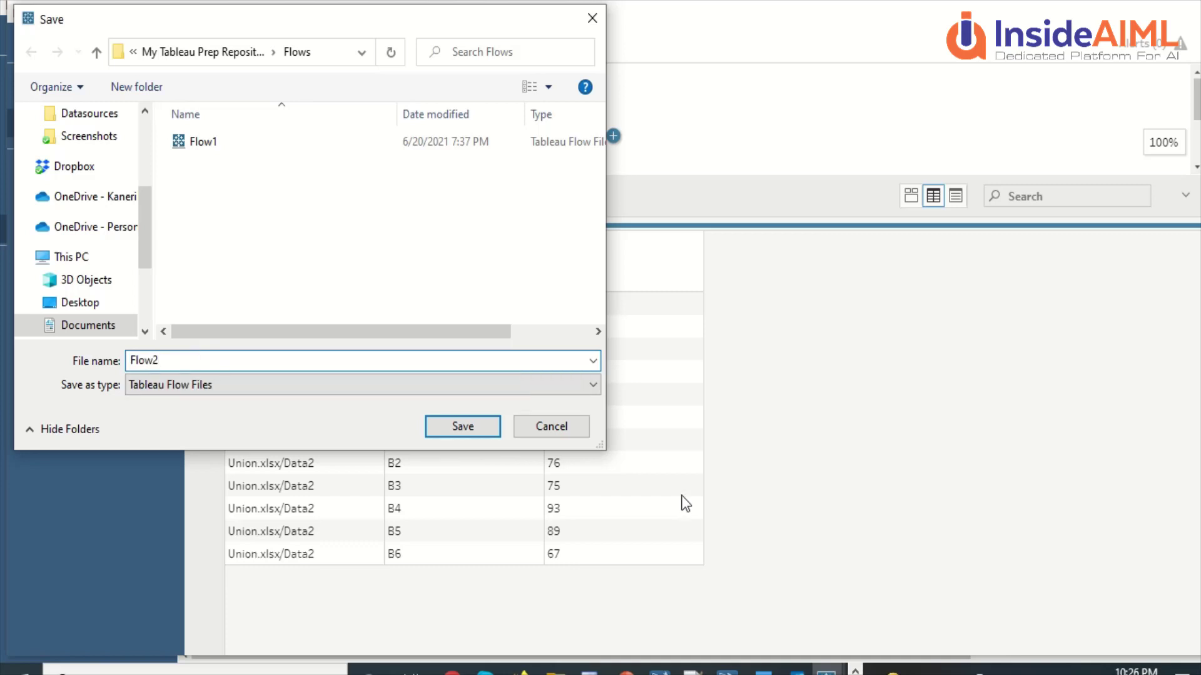
{"action": "left_click", "coordinate": [446, 426]}
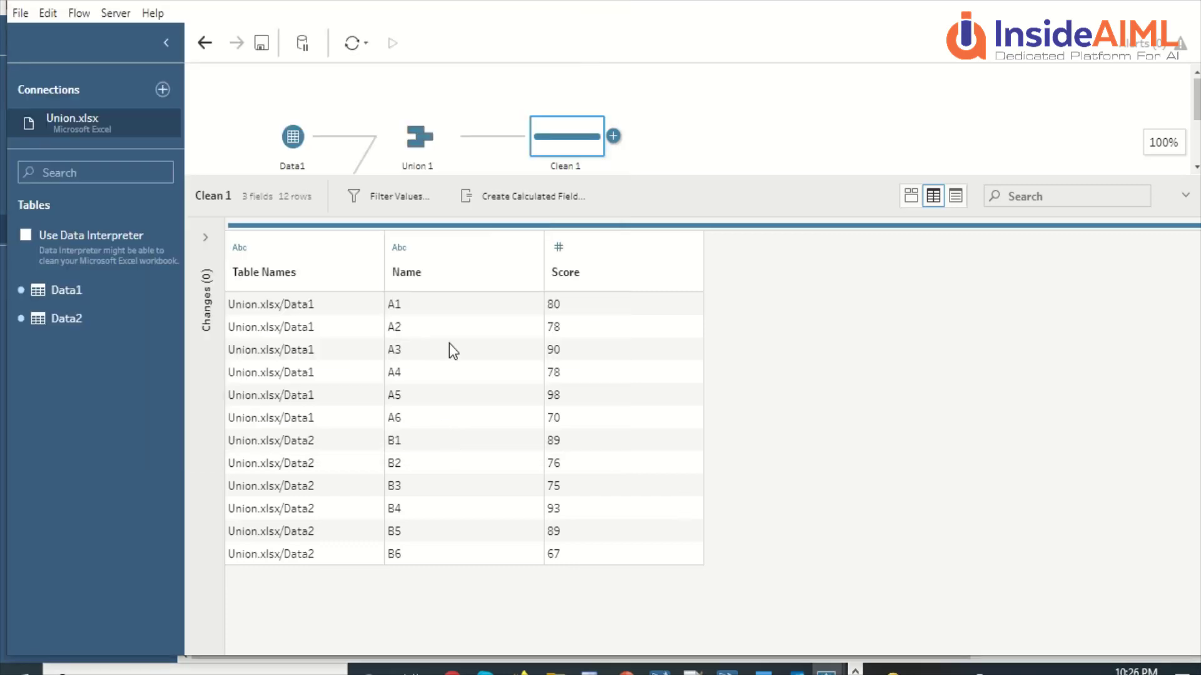
{"action": "left_click", "coordinate": [1188, 2]}
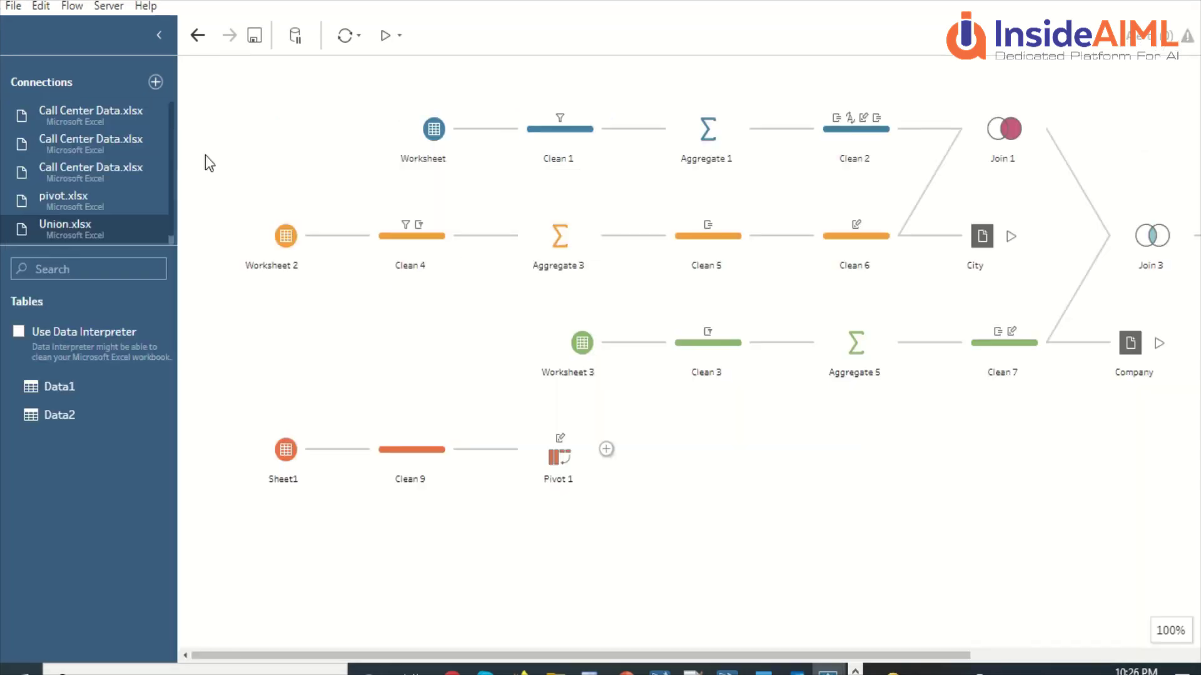
- Save a copy of the current flow as "Flow3" in the Flows folder
{"action": "left_click", "coordinate": [10, 8]}
{"action": "left_click", "coordinate": [60, 105]}
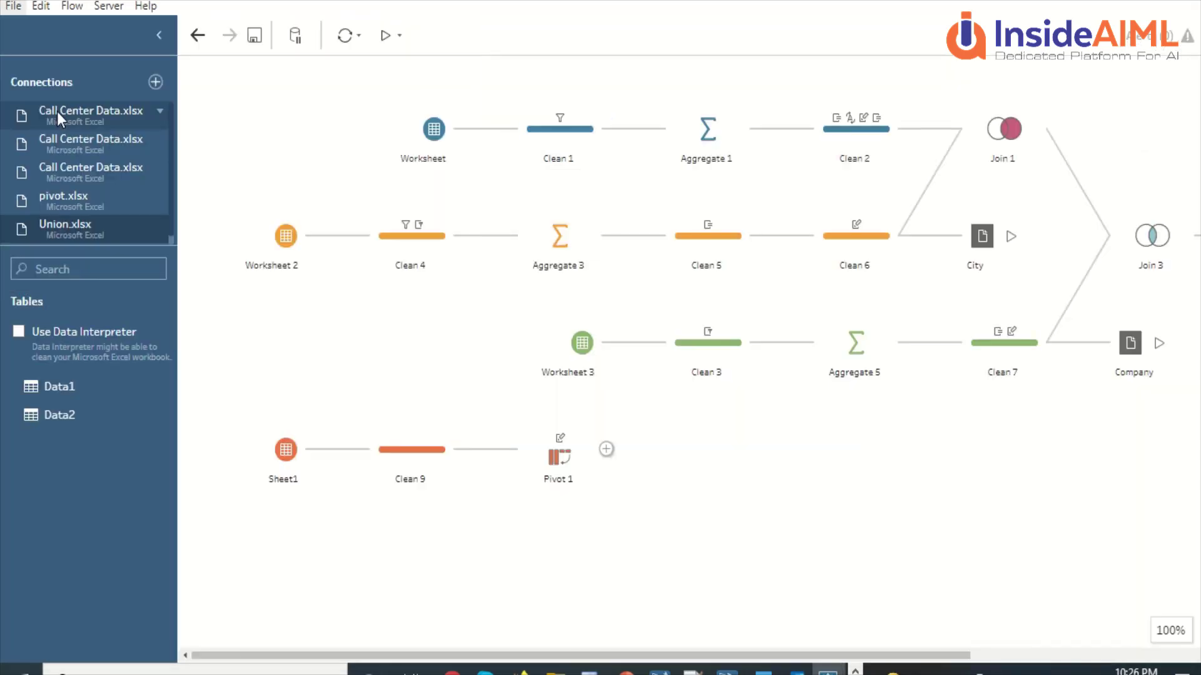
{"action": "left_click", "coordinate": [197, 351]}
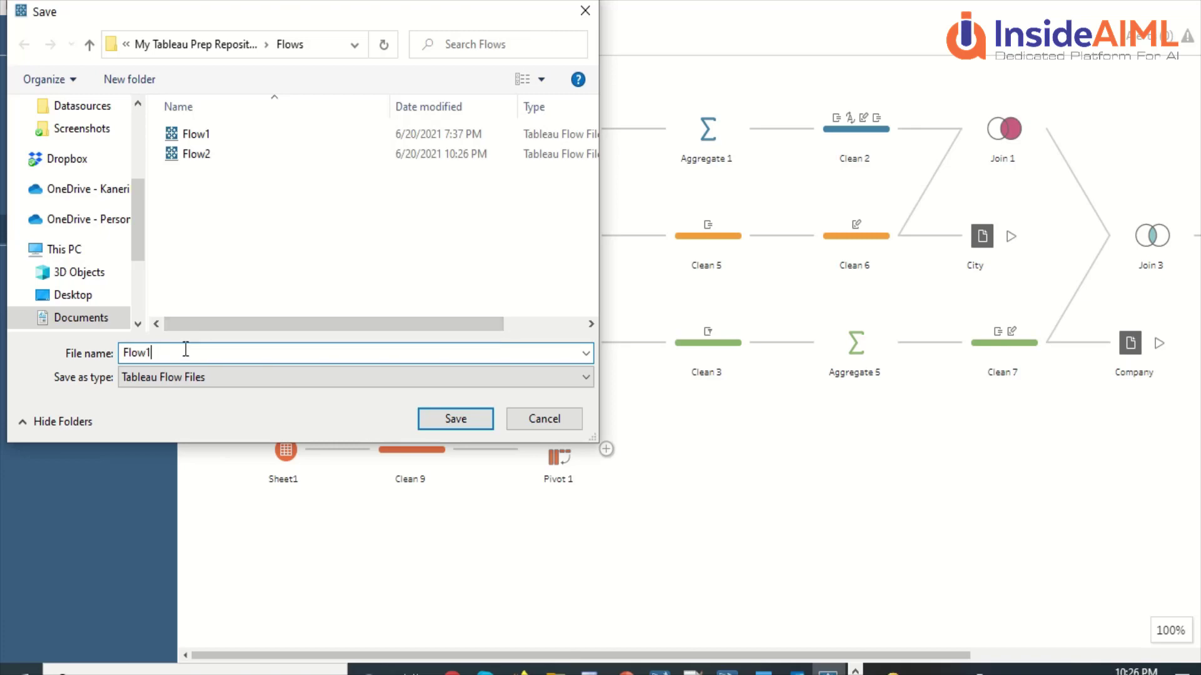
{"action": "key", "text": "BackSpace"}
{"action": "type", "text": "3"}
{"action": "key", "text": "Return"}
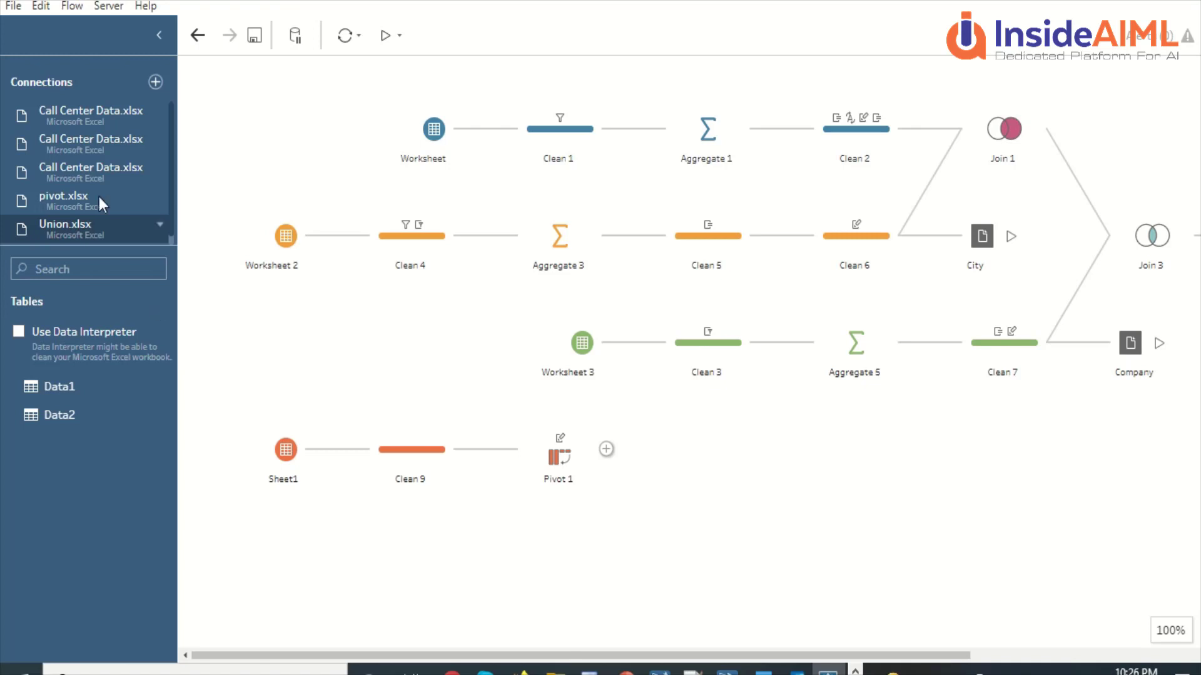
- Open the saved Flow2 from the Flows folder in a maximized window and display the data of its Clean 1 step
{"action": "left_click", "coordinate": [13, 6]}
{"action": "left_click", "coordinate": [64, 55]}
{"action": "left_click", "coordinate": [194, 153]}
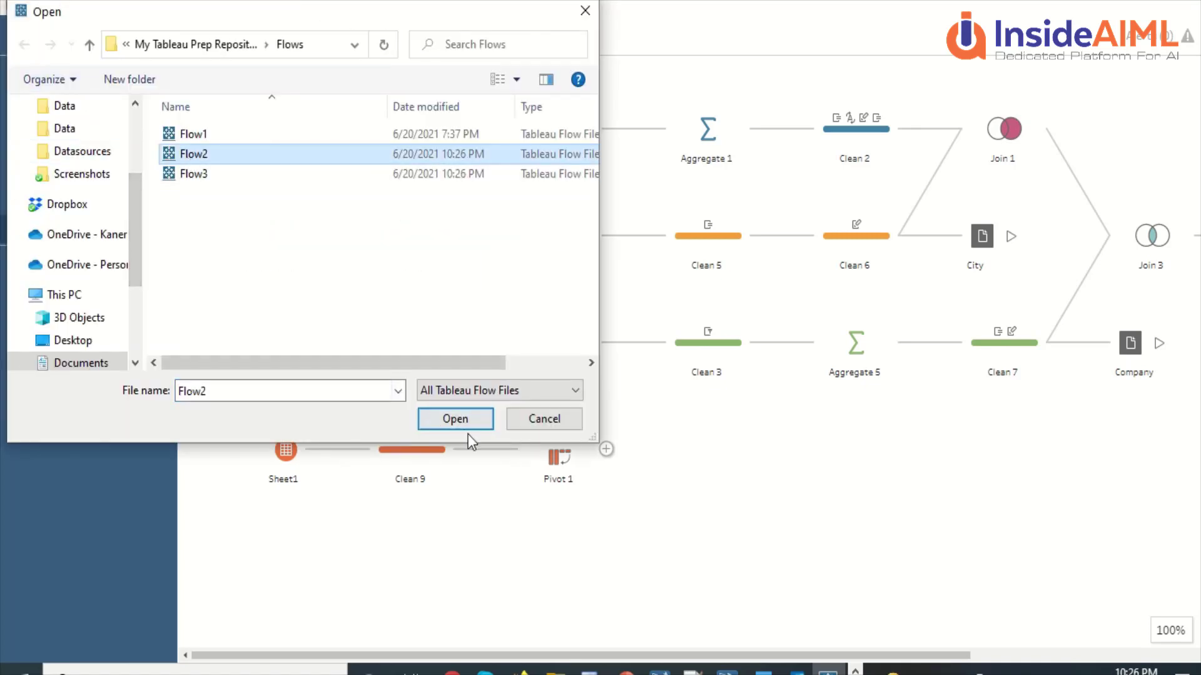
{"action": "left_click", "coordinate": [454, 419]}
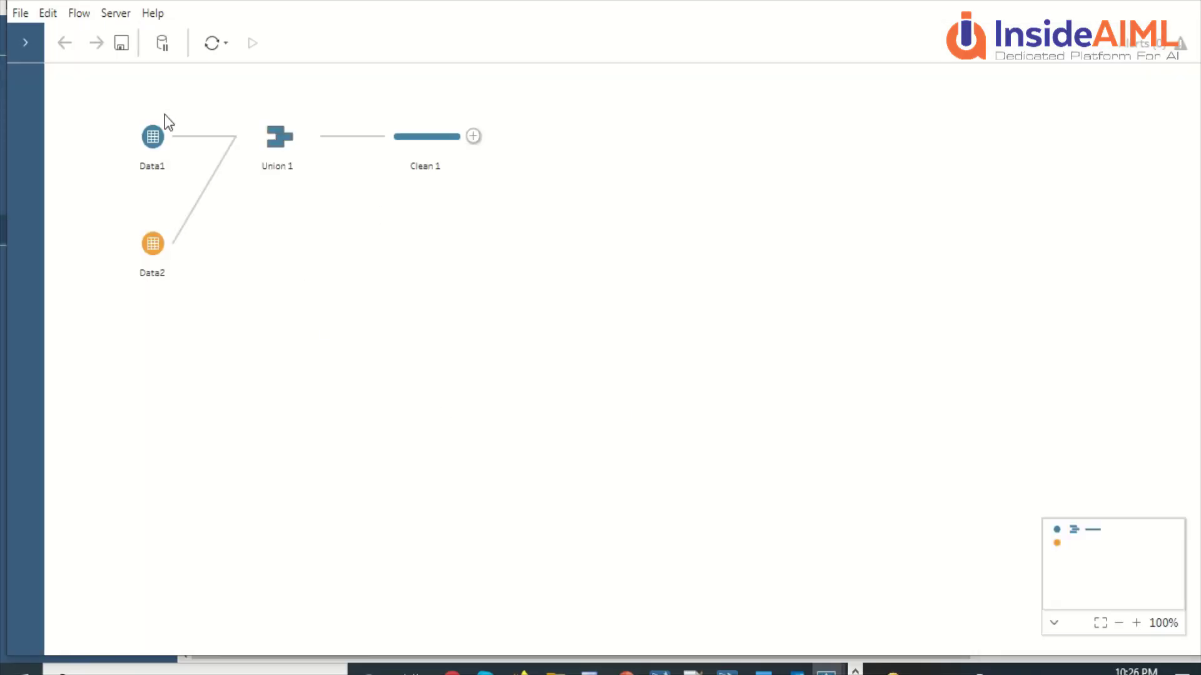
{"action": "left_click", "coordinate": [28, 49]}
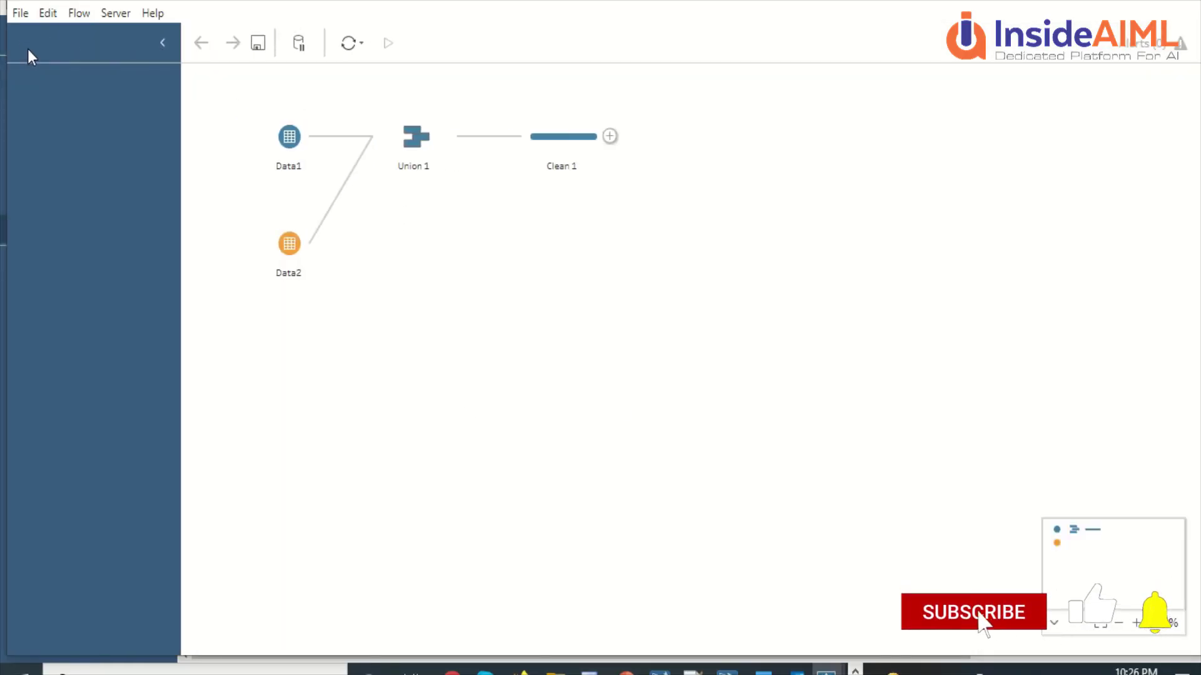
{"action": "double_click", "coordinate": [616, 1]}
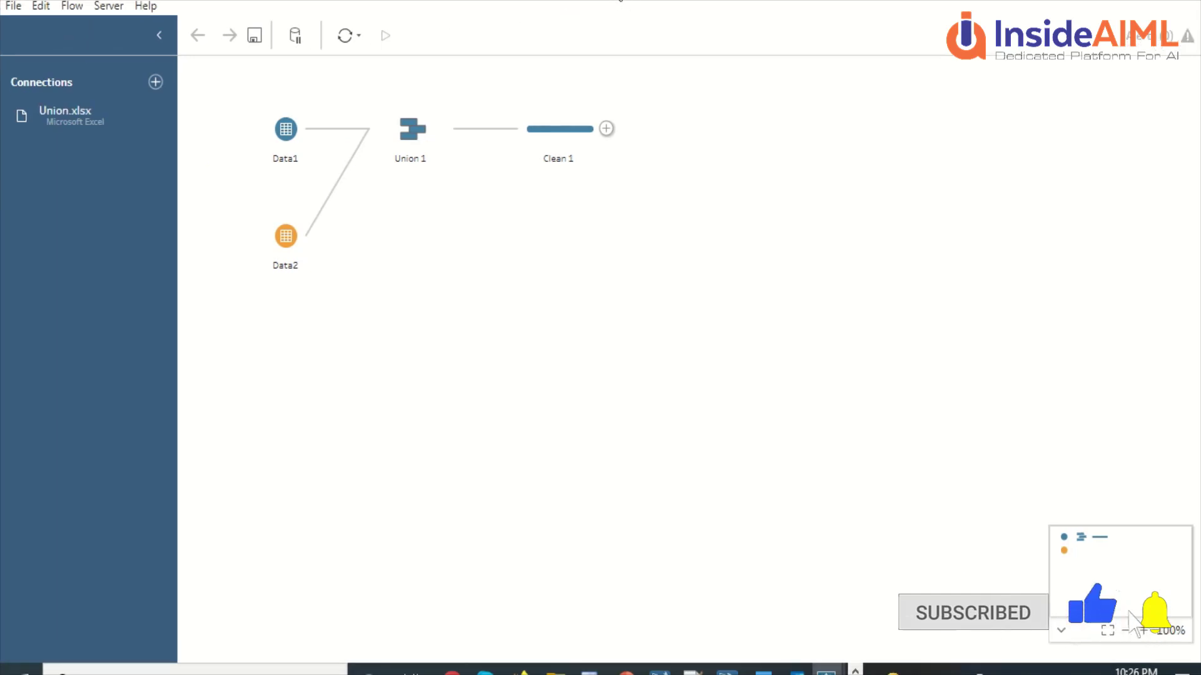
{"action": "left_click", "coordinate": [579, 144]}
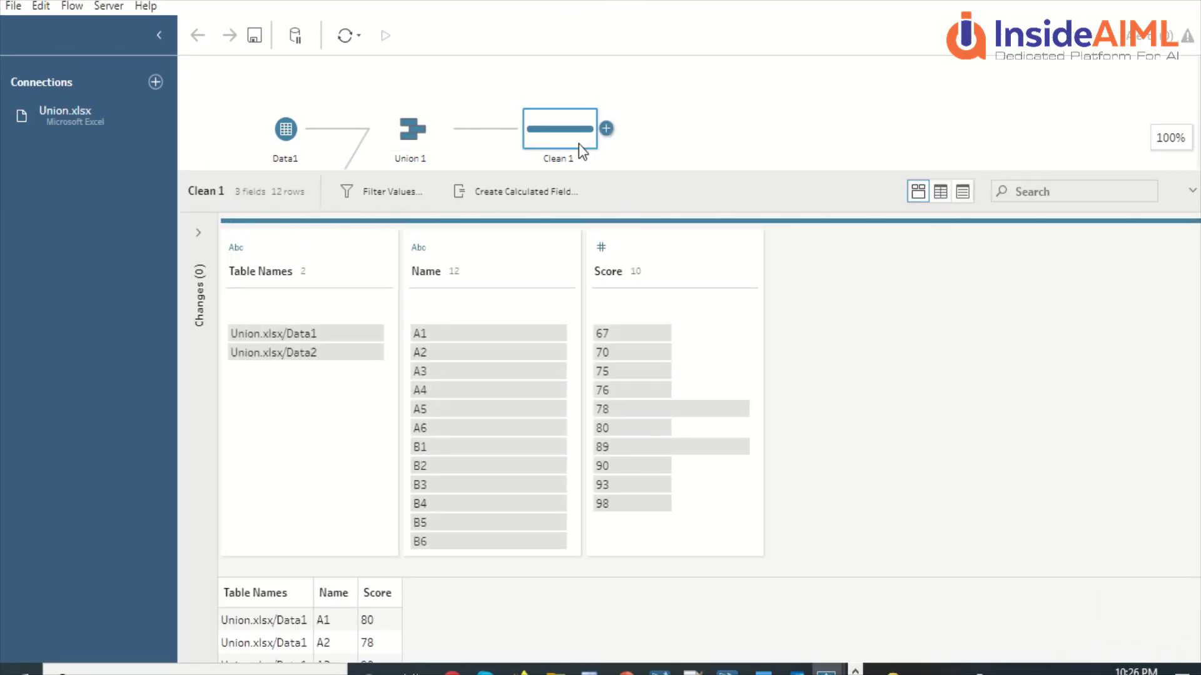